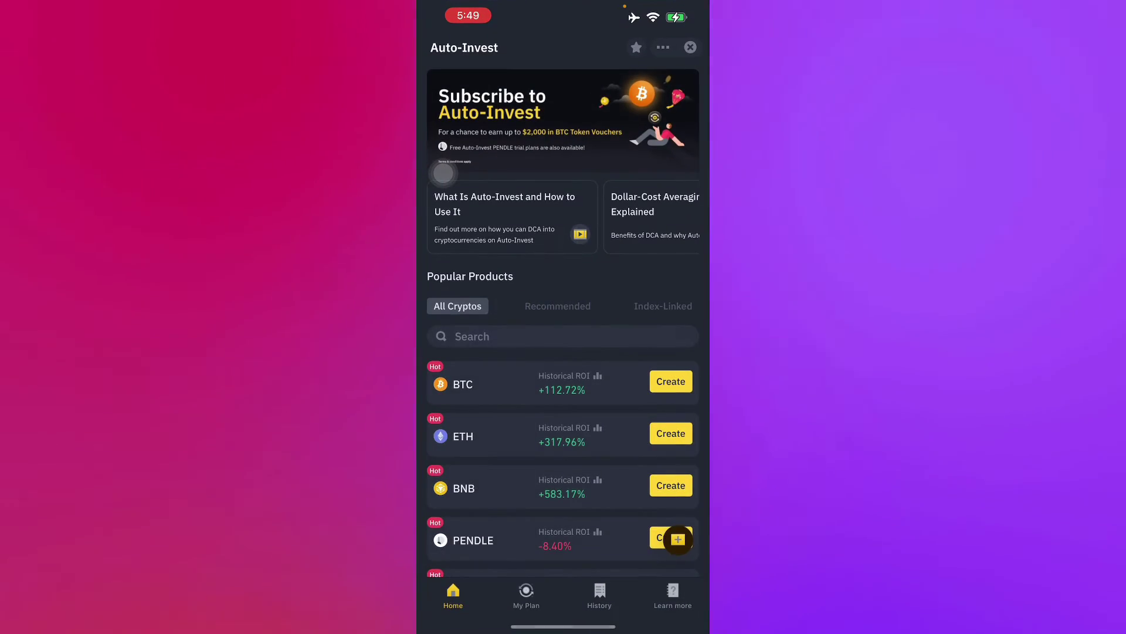
Step: Close the Auto-Invest page to get back to the Binance home screen
left_click(690, 47)
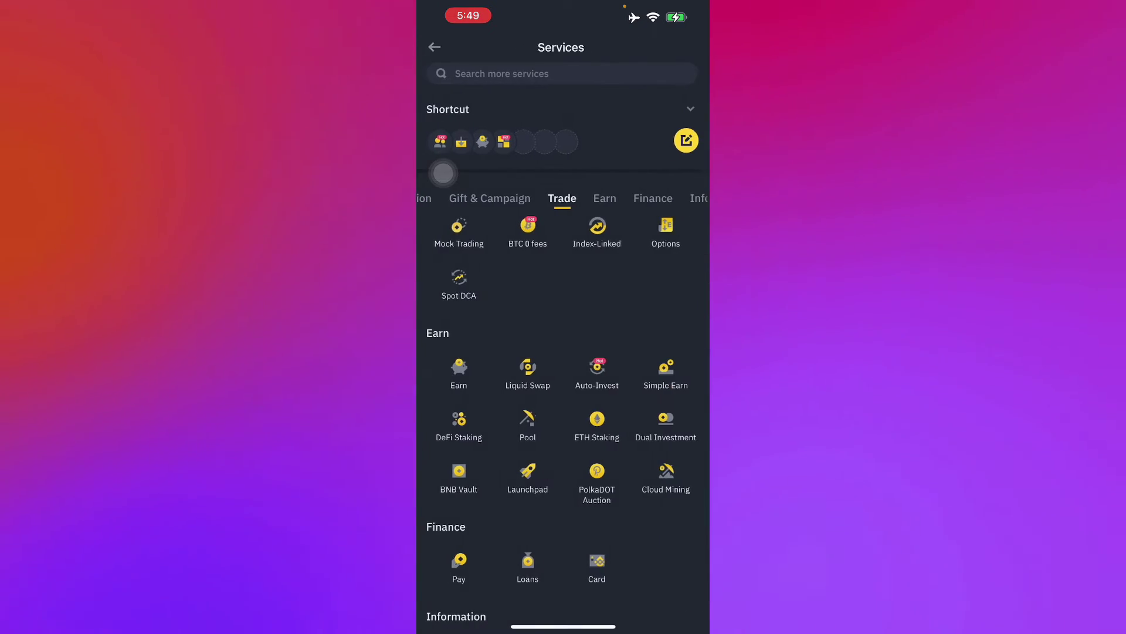
scroll(443, 173, "up", 3)
scroll(443, 174, "left", 5)
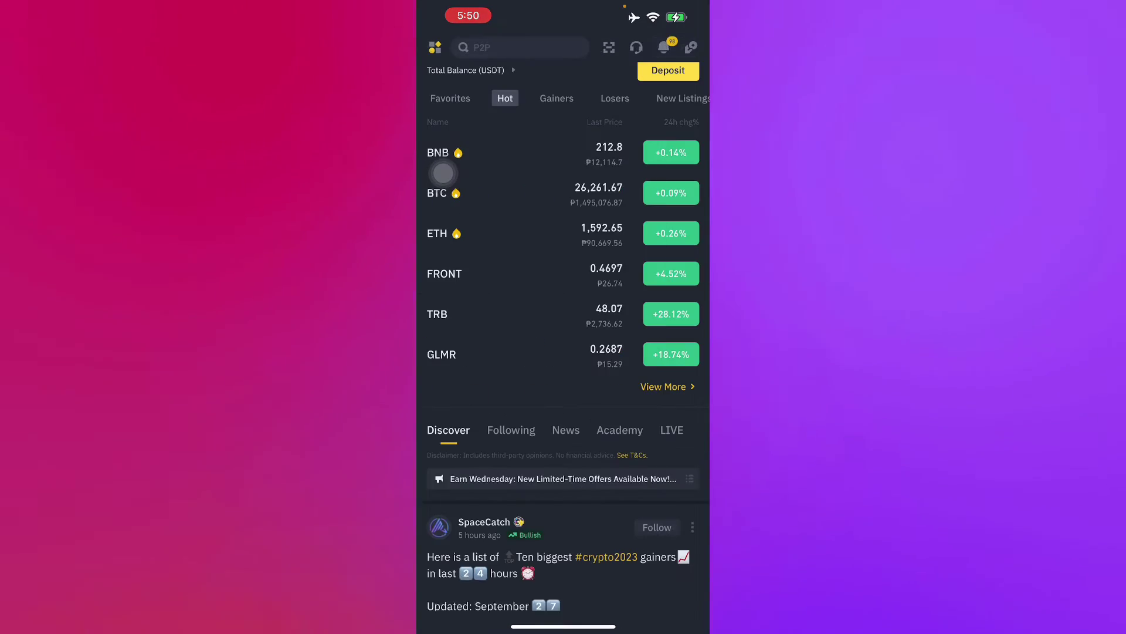
Step: Go back to the home market list and dismiss the account tip overlay
key("Escape")
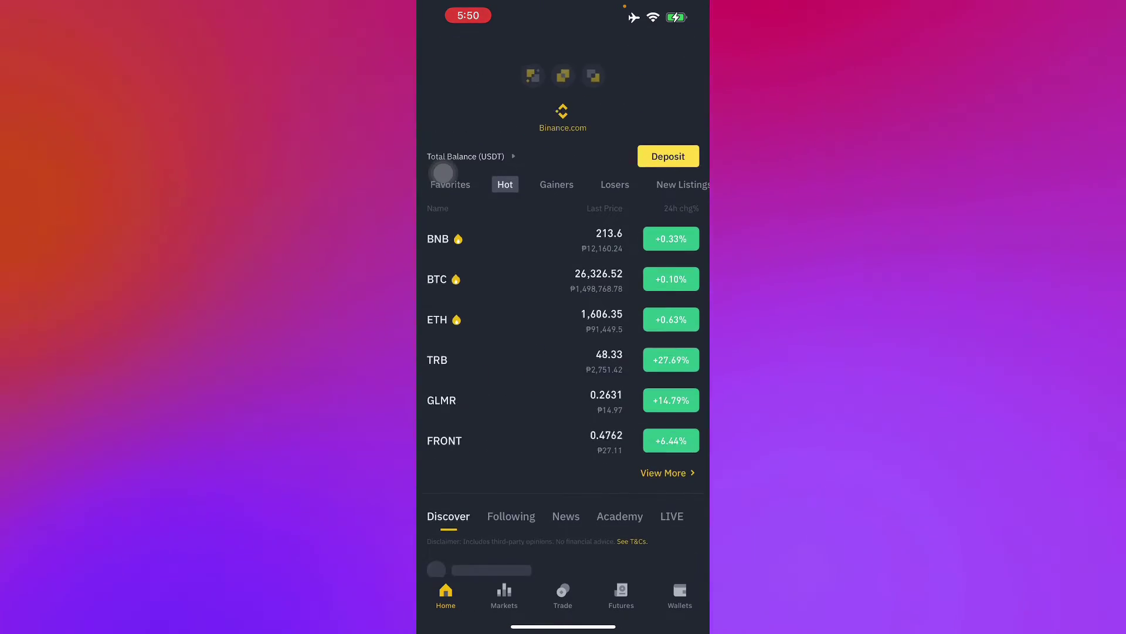
left_click(440, 174)
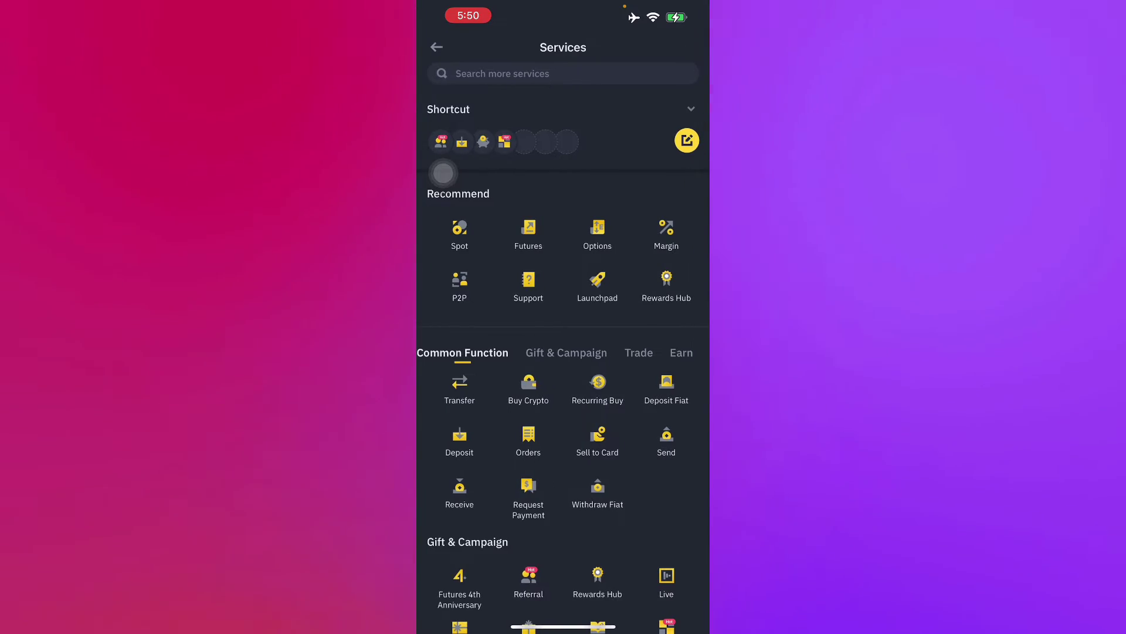
scroll(564, 419, "down", 2)
scroll(564, 420, "down", 3)
scroll(563, 419, "down", 1)
scroll(563, 420, "down", 1)
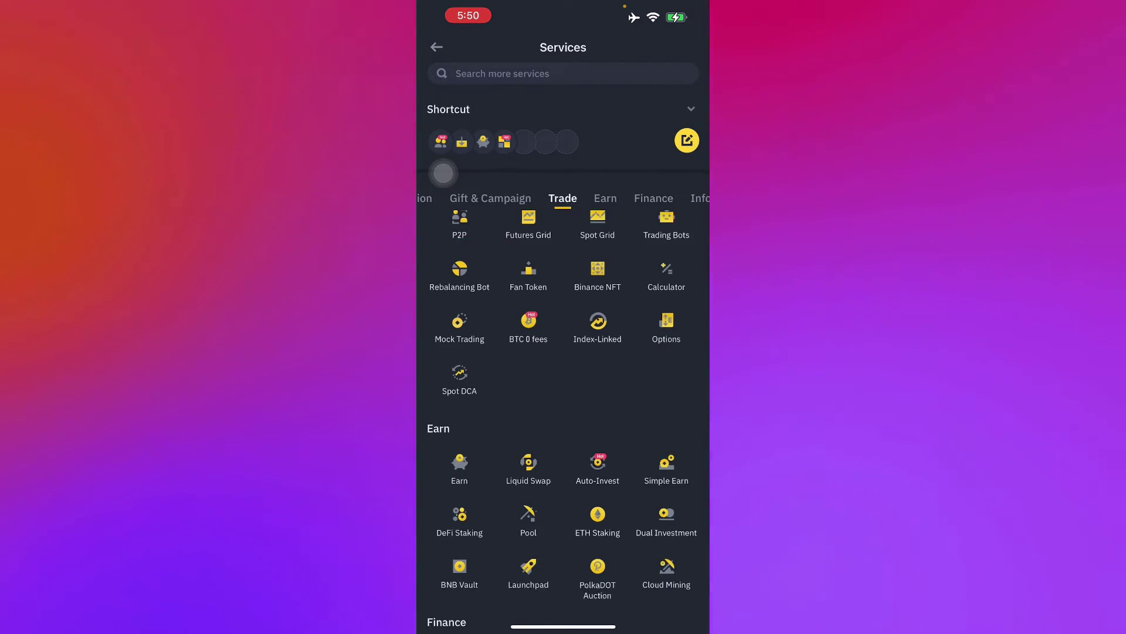
scroll(443, 173, "down", 1)
scroll(443, 172, "down", 1)
scroll(443, 173, "down", 1)
scroll(443, 172, "down", 1)
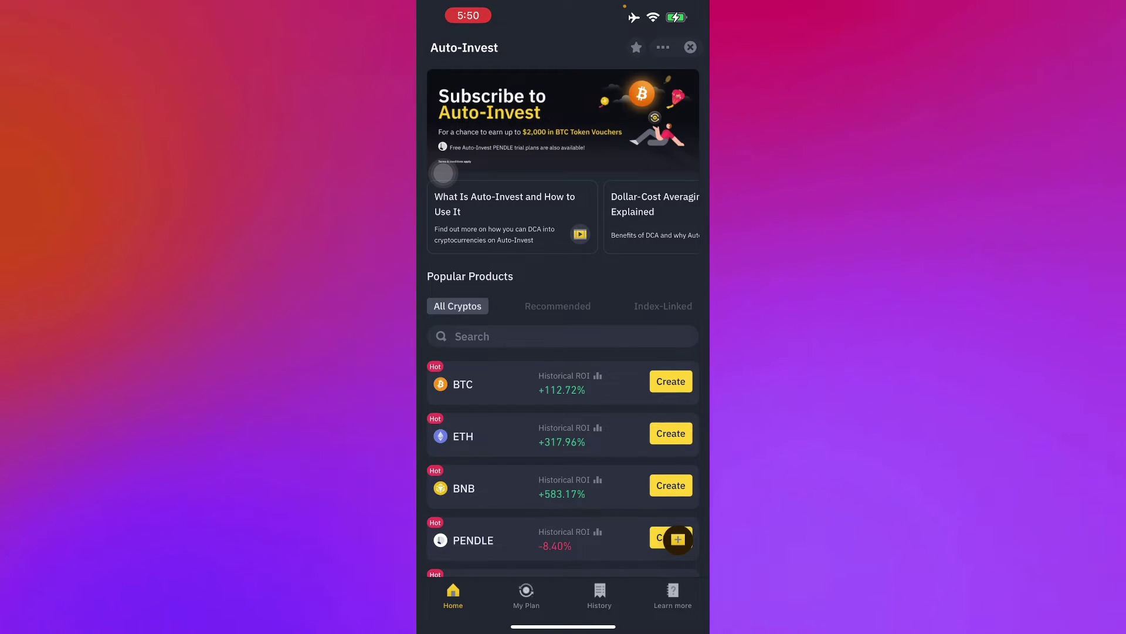
Step: Look through the Auto-Invest page's options sheet and its tutorials and FAQ
left_click(663, 48)
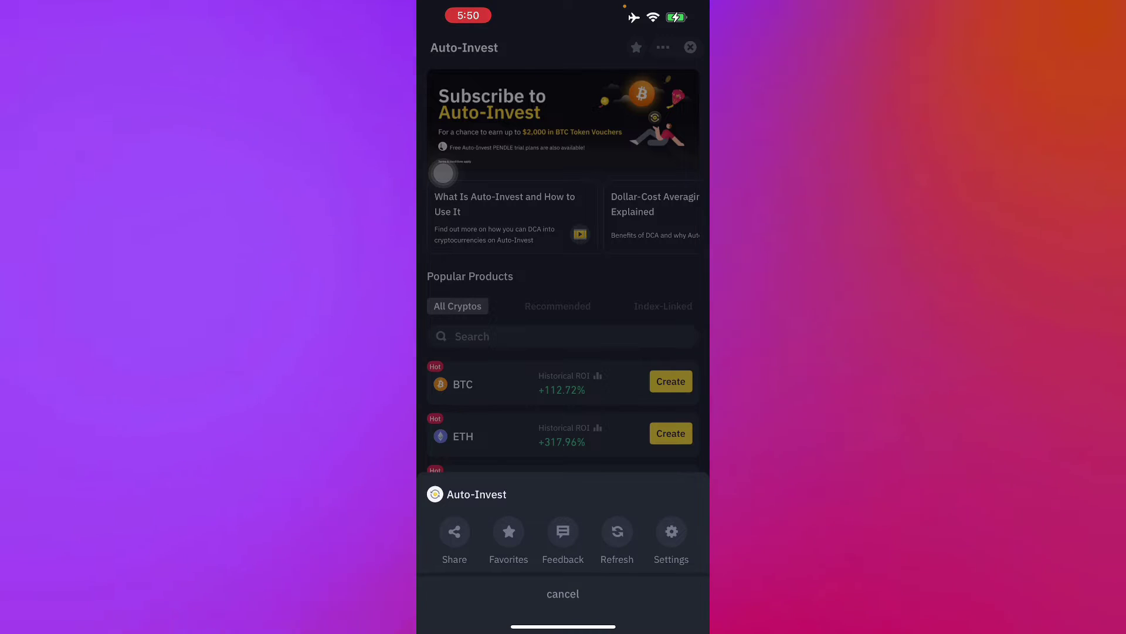
left_click(443, 174)
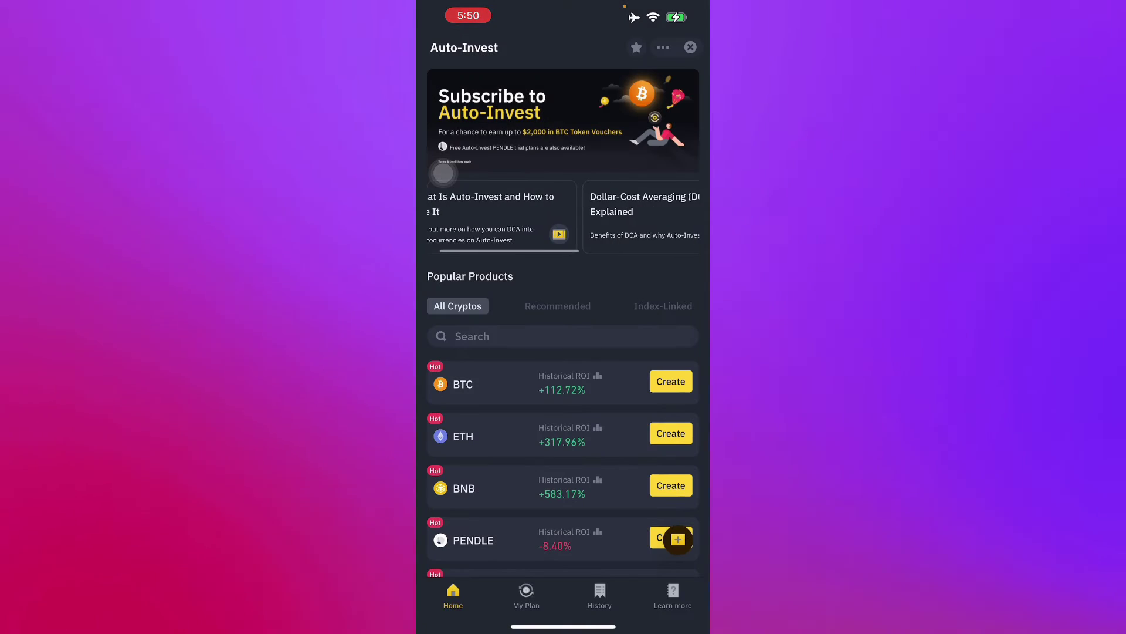
scroll(443, 174, "down", 1)
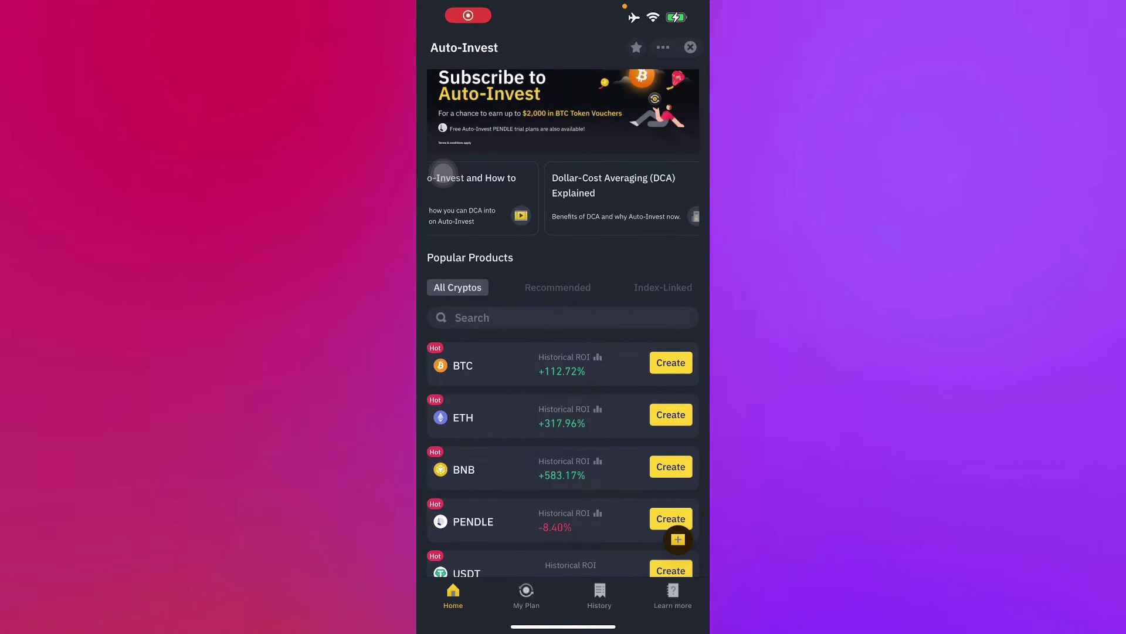
left_click(443, 173)
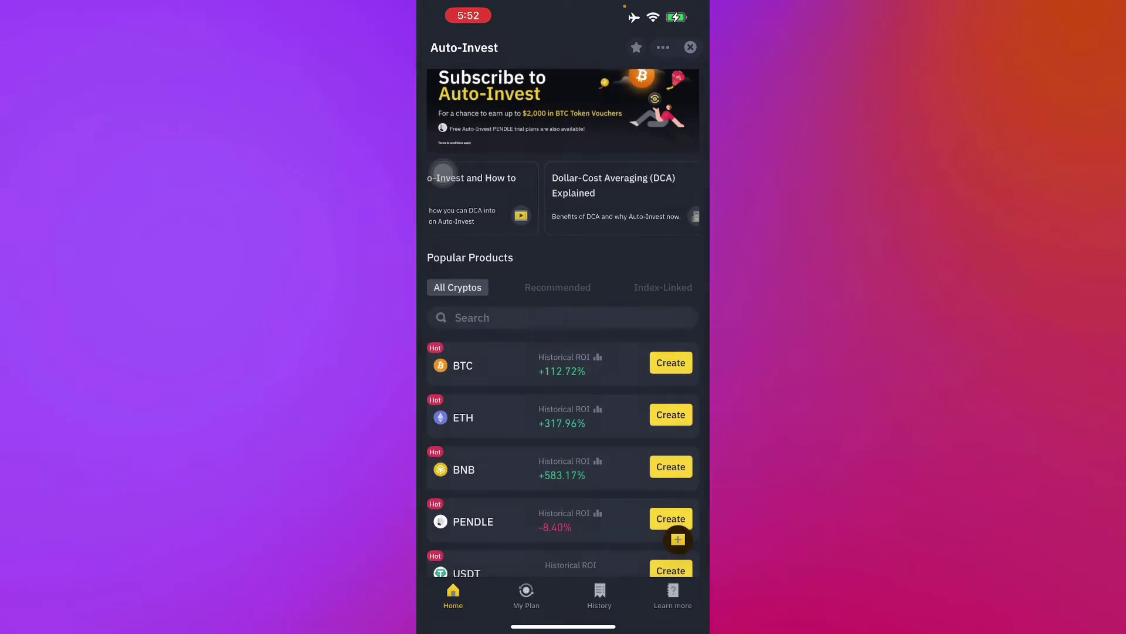
scroll(442, 173, "down", 1)
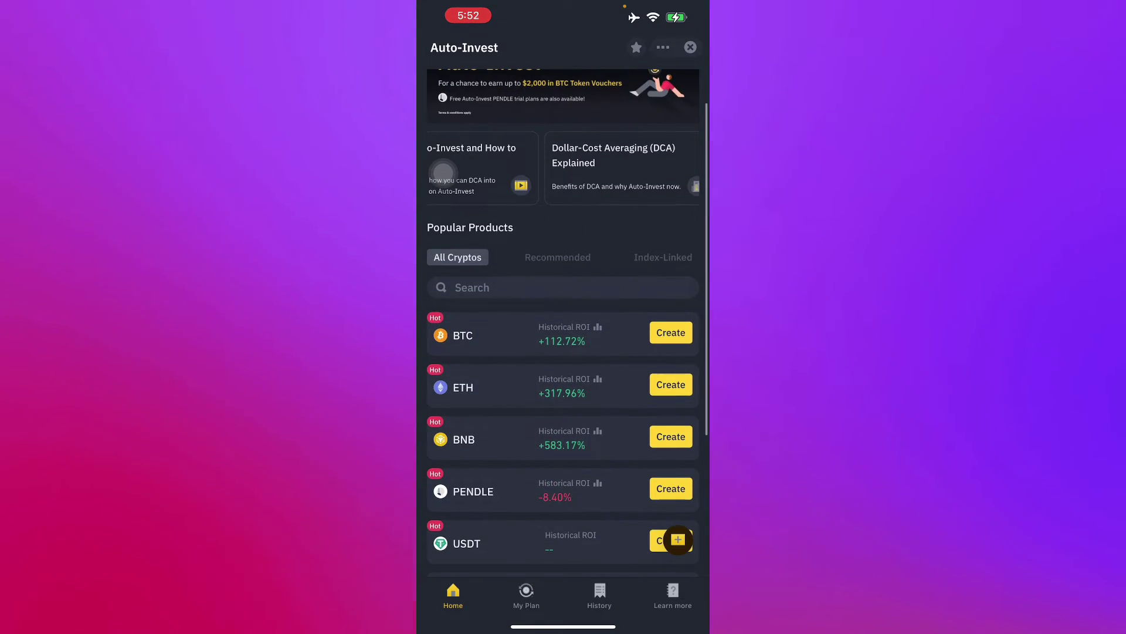
scroll(442, 173, "down", 4)
scroll(441, 176, "up", 3)
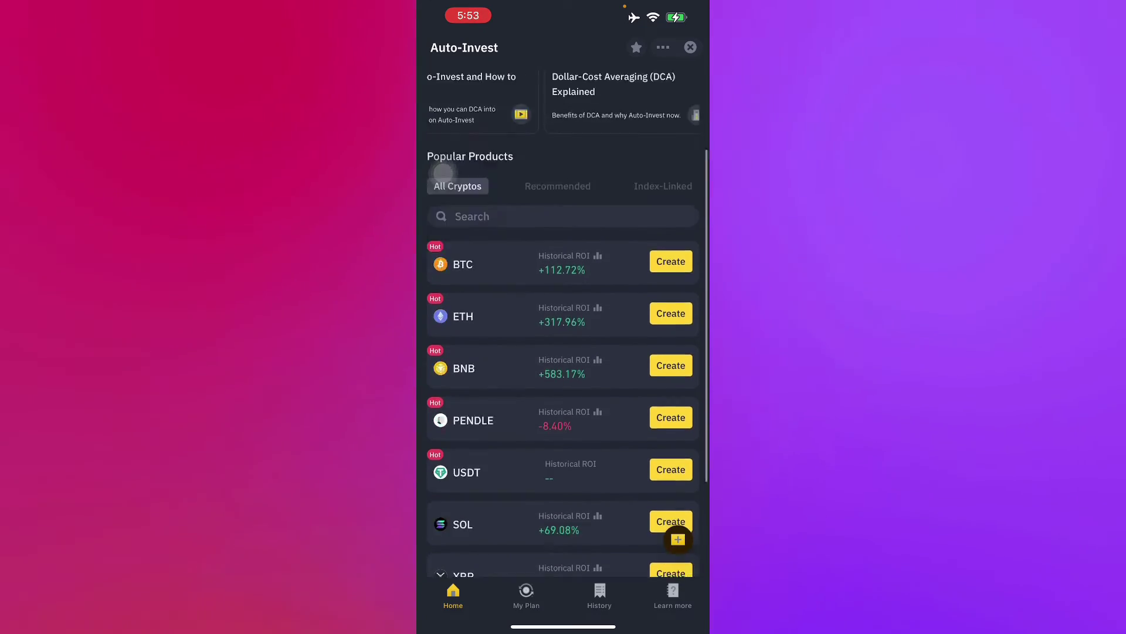
scroll(440, 176, "up", 2)
left_click(443, 174)
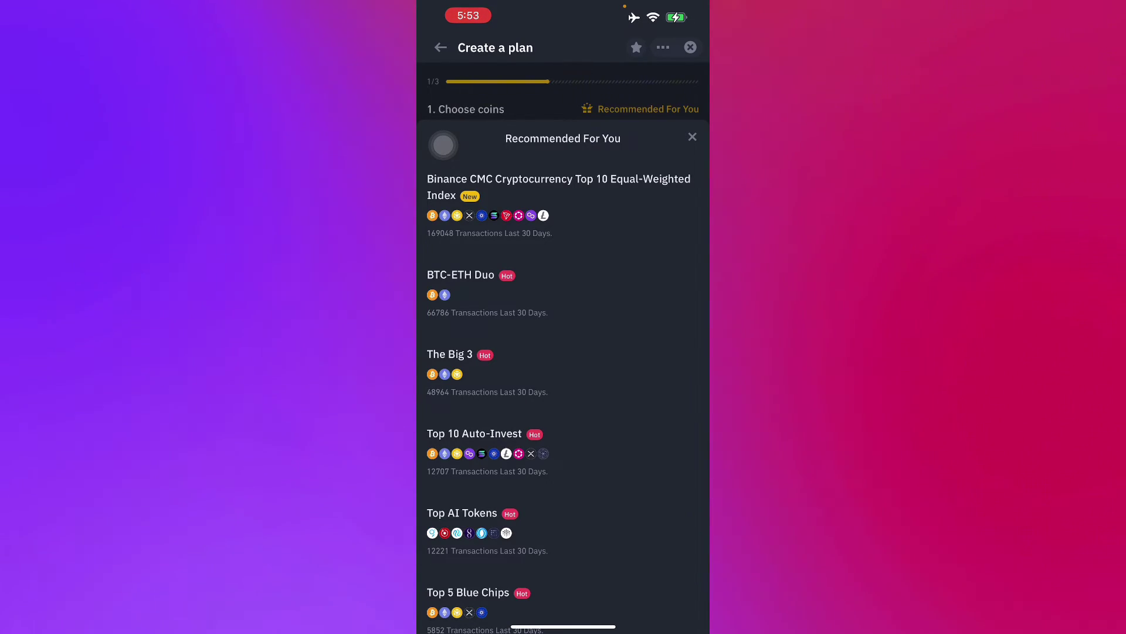
scroll(443, 145, "down", 3)
scroll(443, 145, "down", 5)
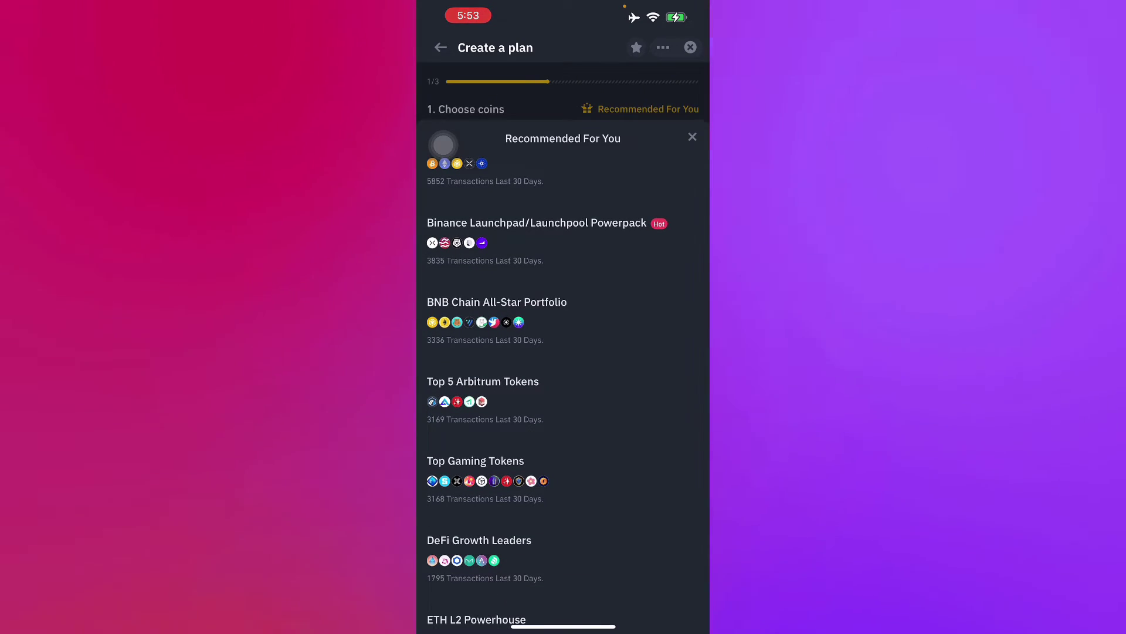
left_click(442, 145)
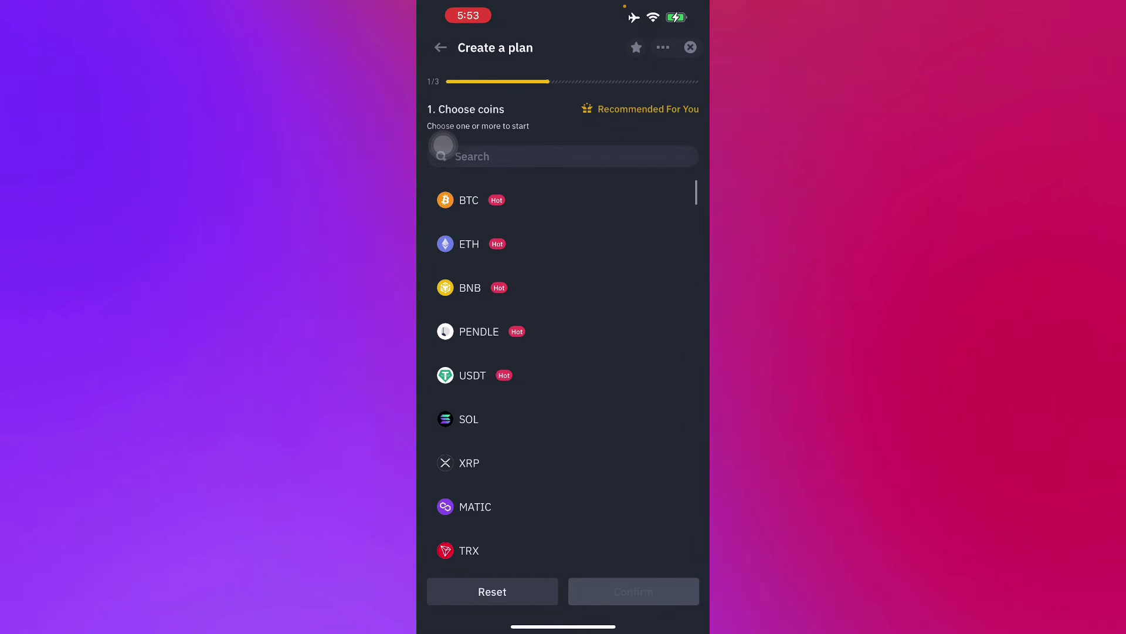
Step: Choose ETH for the plan and set its allocation to 10%
left_click(469, 244)
left_click(634, 592)
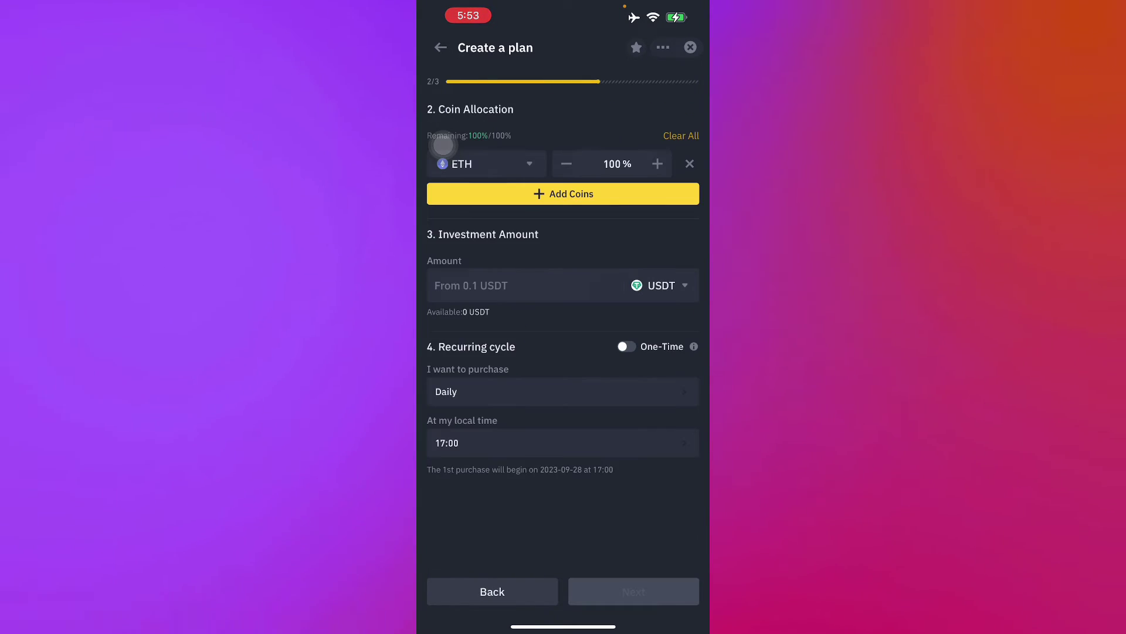
left_click(442, 105)
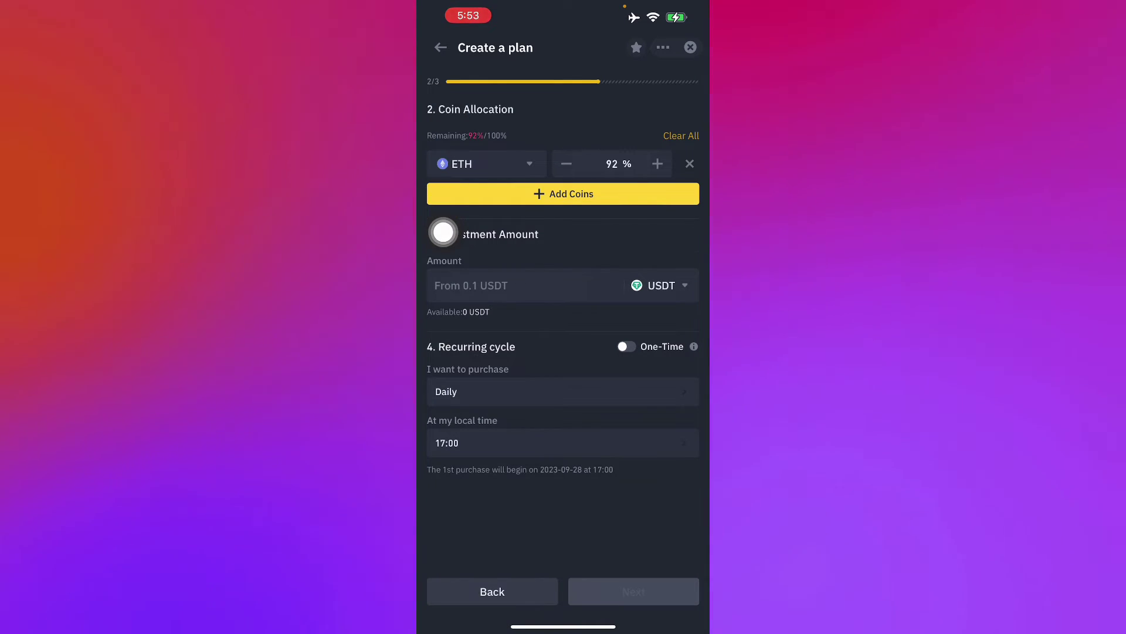
left_click(618, 165)
key("BackSpace")
key("BackSpace")
left_click(454, 564)
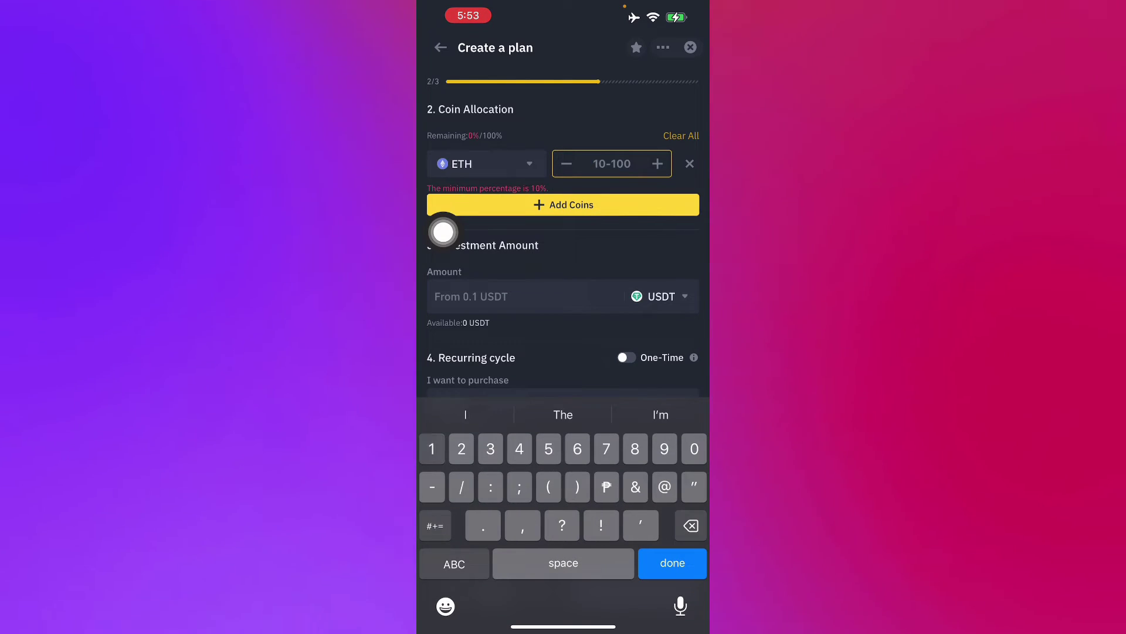
type("10")
left_click(444, 233)
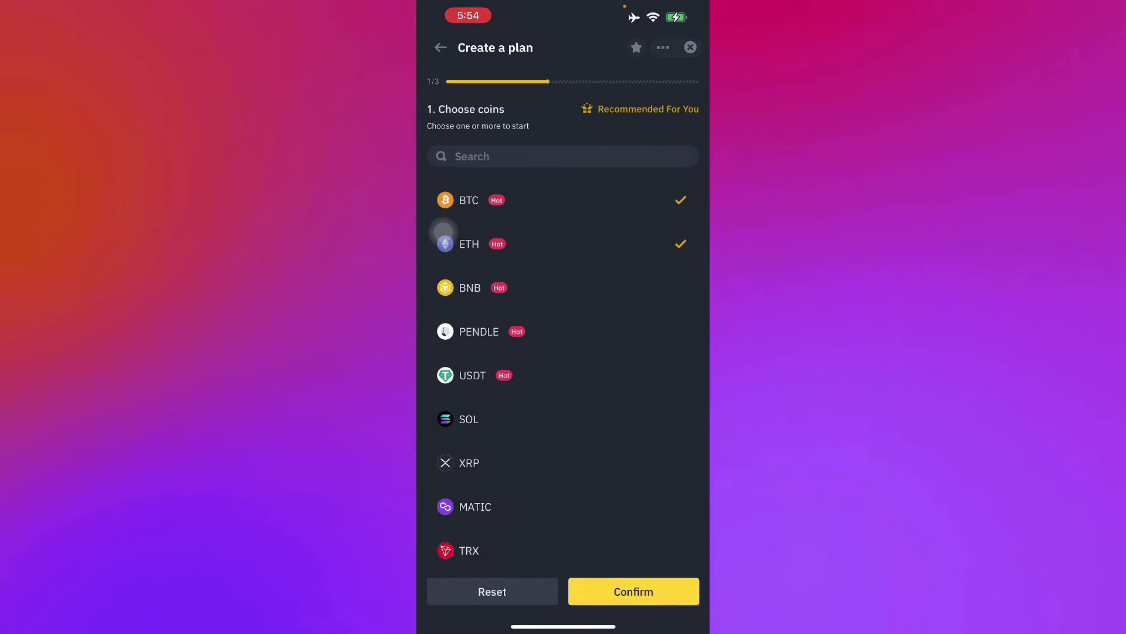
Step: Set BTC's allocation to 60% and BNB's to 30%, totalling 100%
left_click(612, 196)
left_click(454, 564)
type("60")
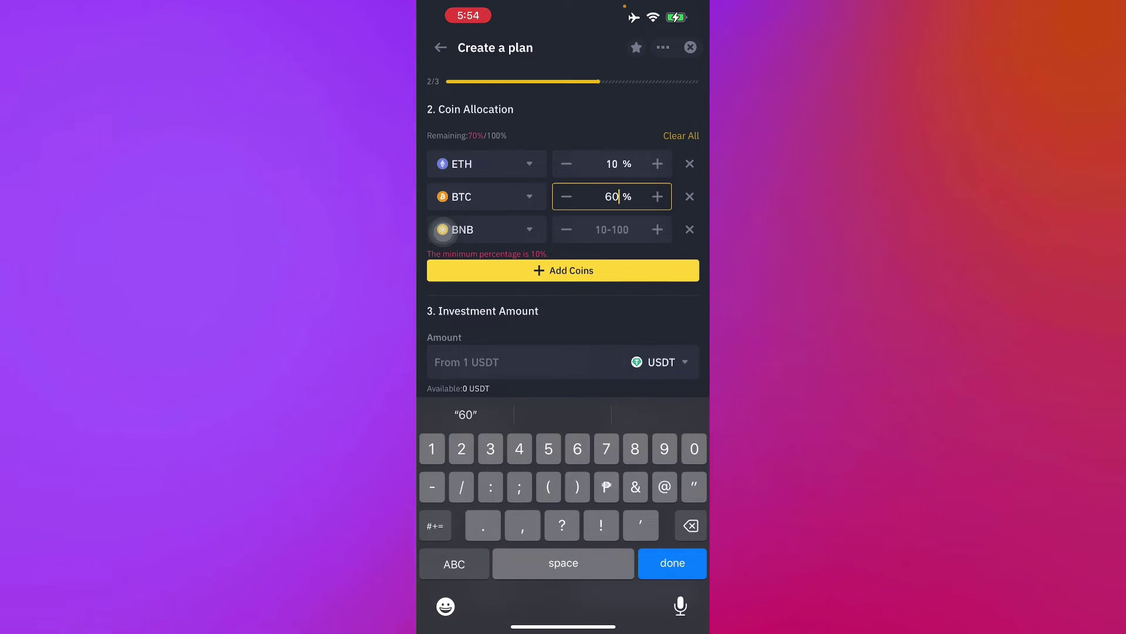
left_click(611, 230)
left_click(454, 564)
type("10")
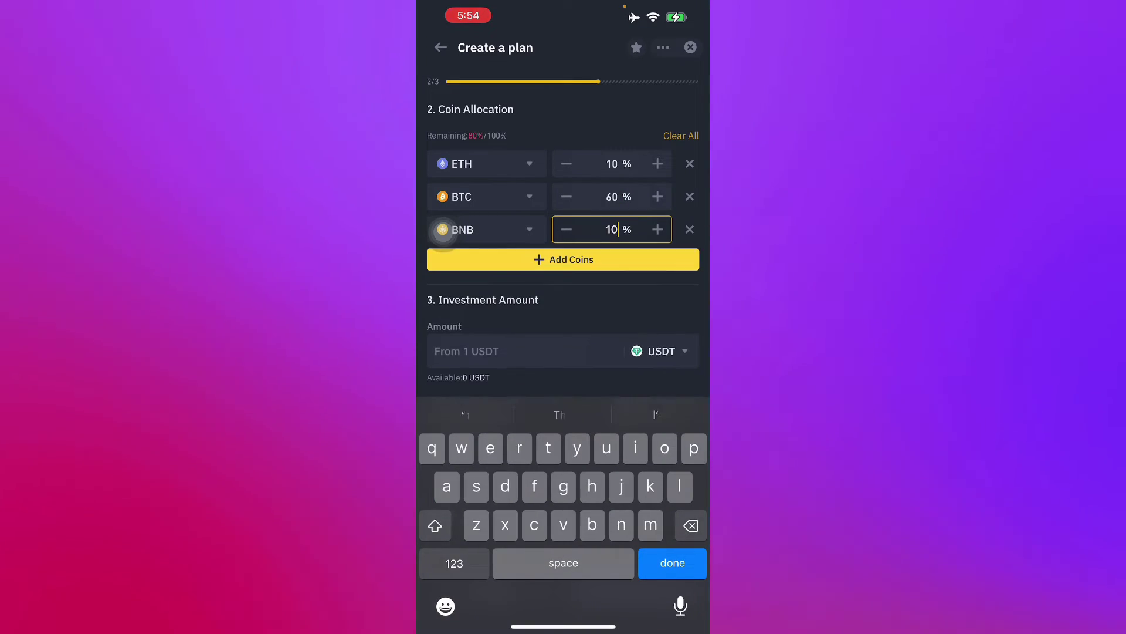
left_click(673, 563)
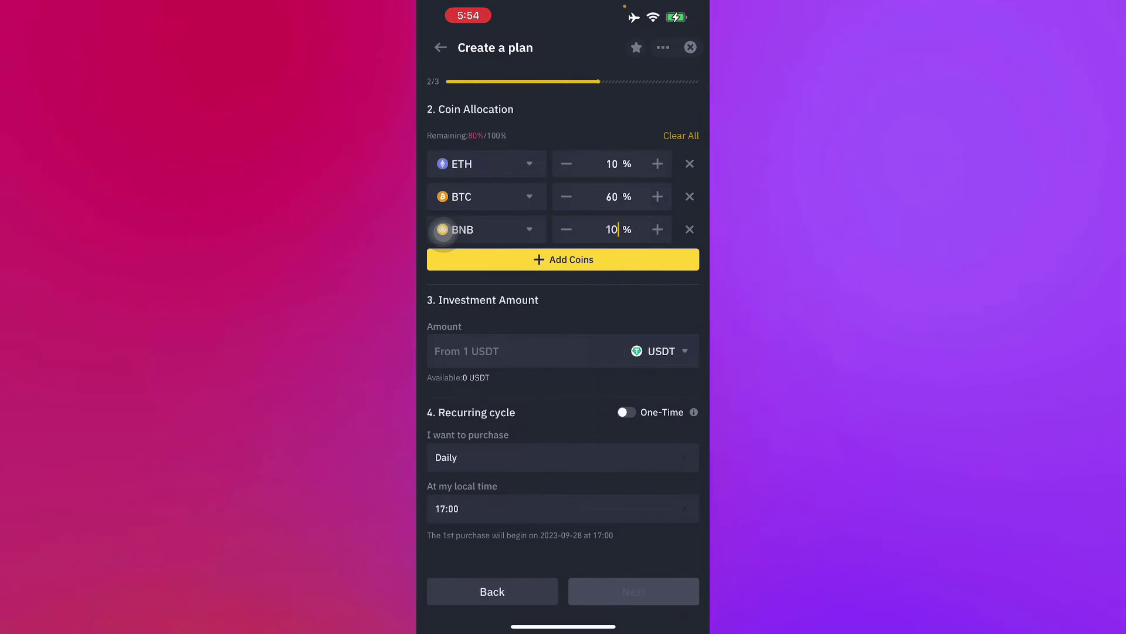
left_click(612, 229)
key("BackSpace")
key("BackSpace")
left_click(454, 563)
type("30")
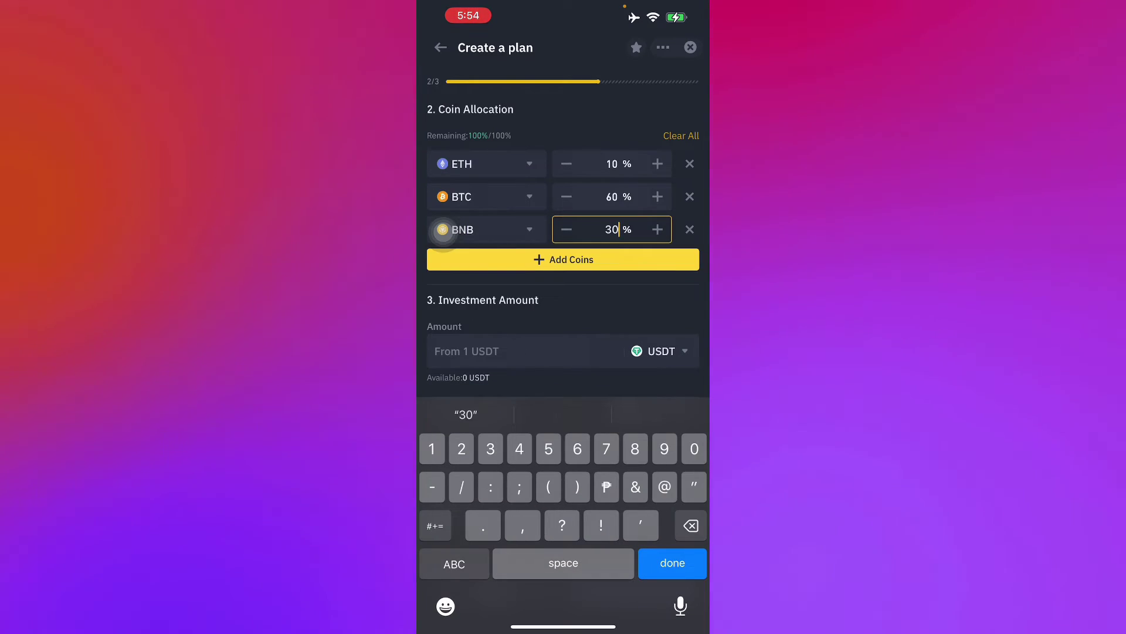
left_click(673, 563)
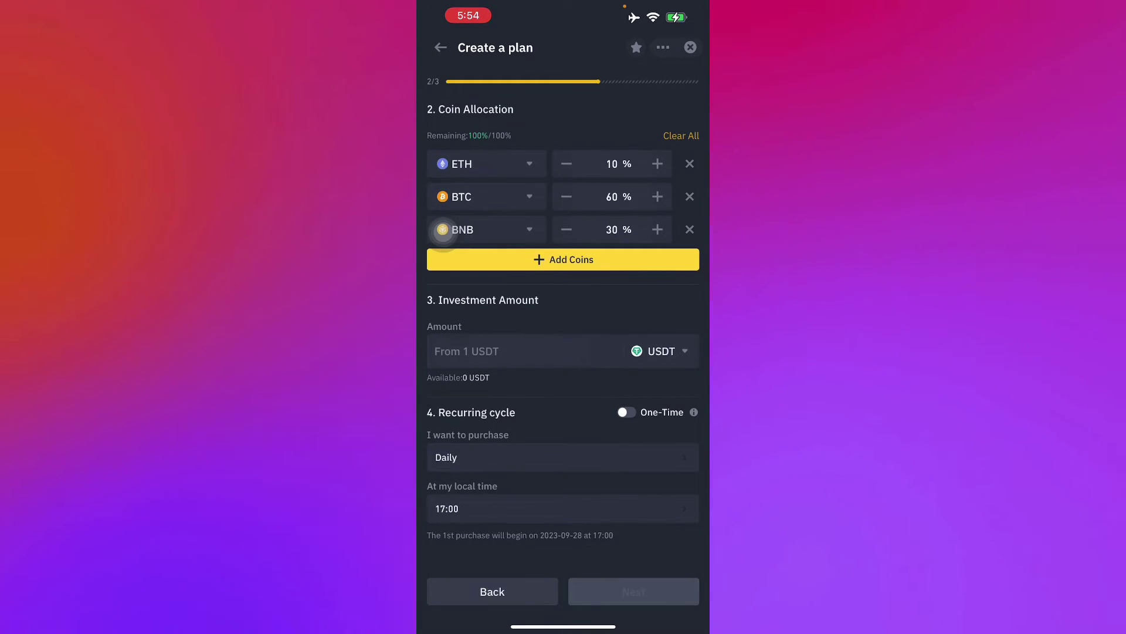
Step: Keep USDT as the funding currency and enter 10 as the investment amount
left_click(528, 350)
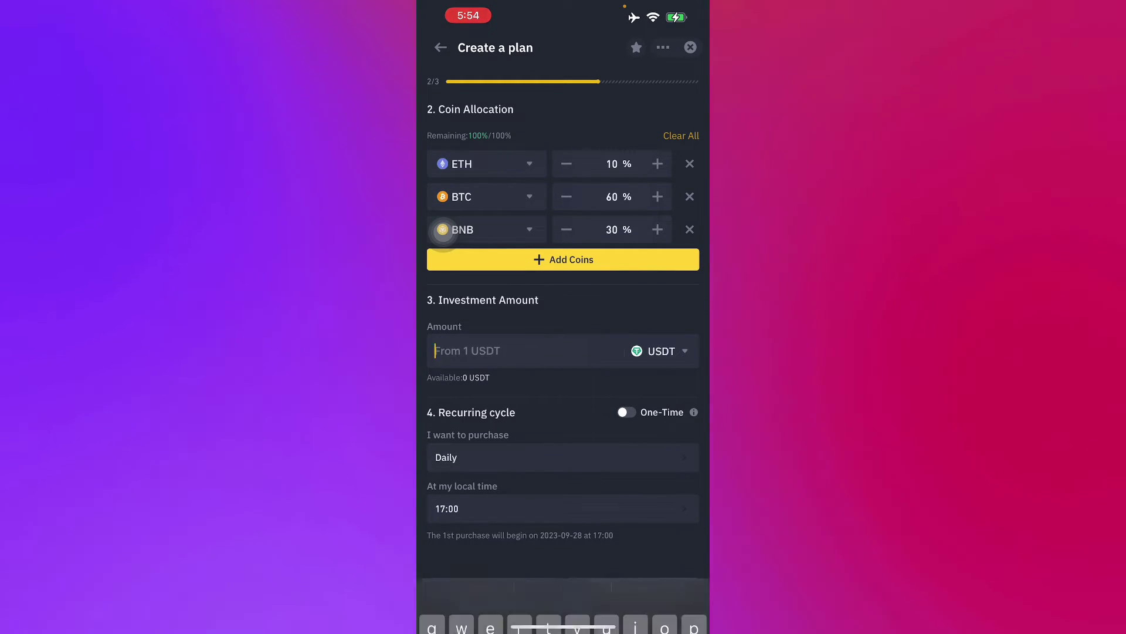
left_click(661, 350)
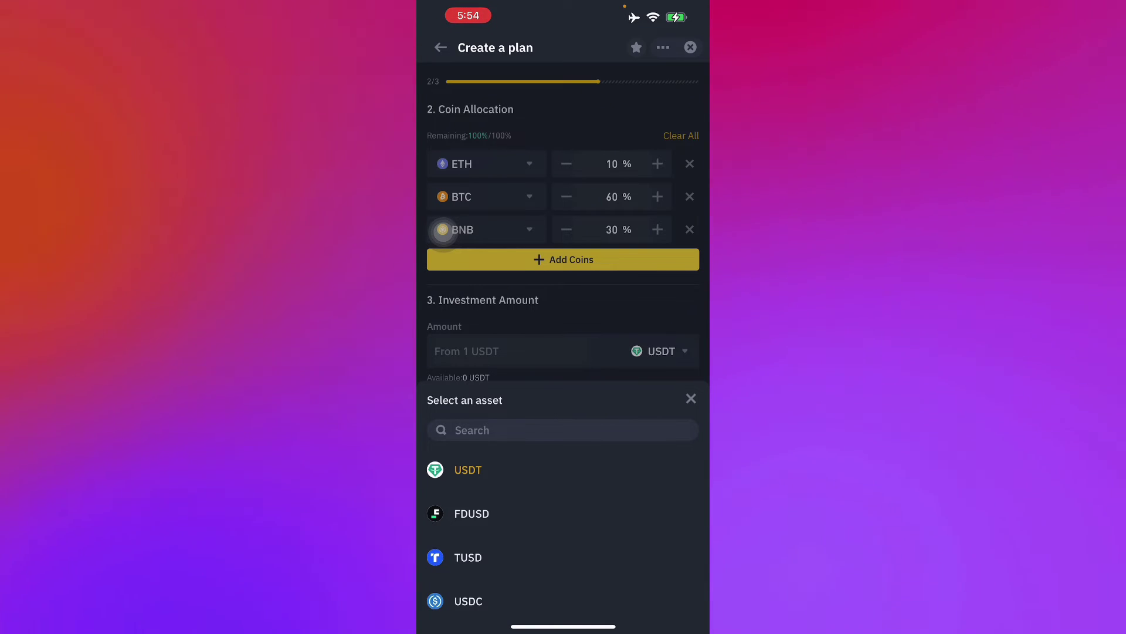
left_click(442, 230)
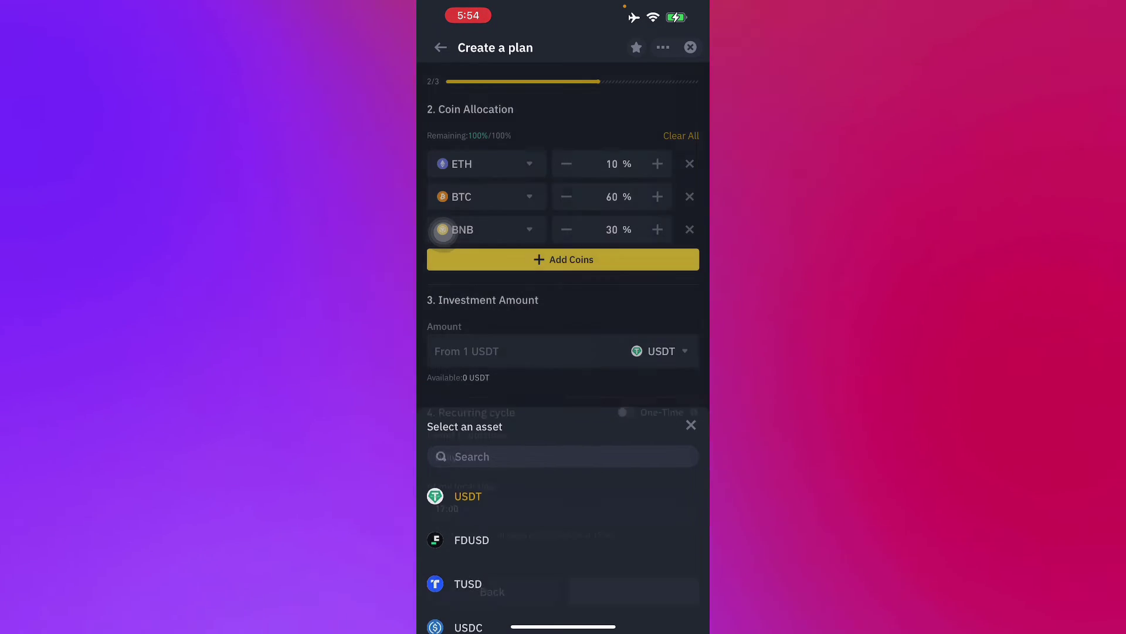
left_click(519, 350)
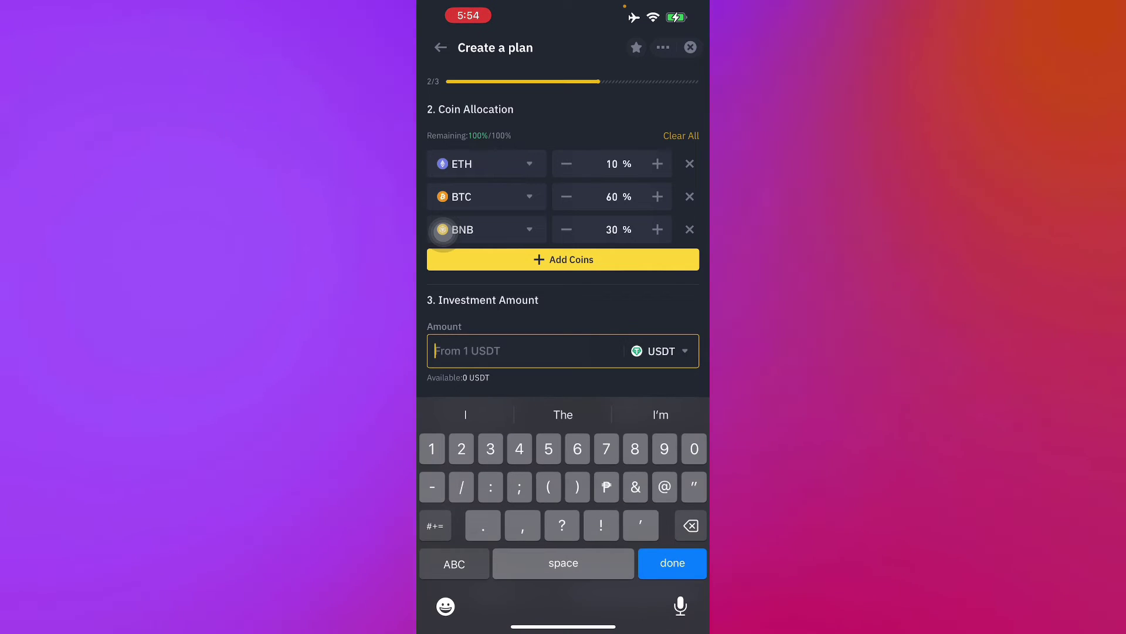
type("10")
key("Return")
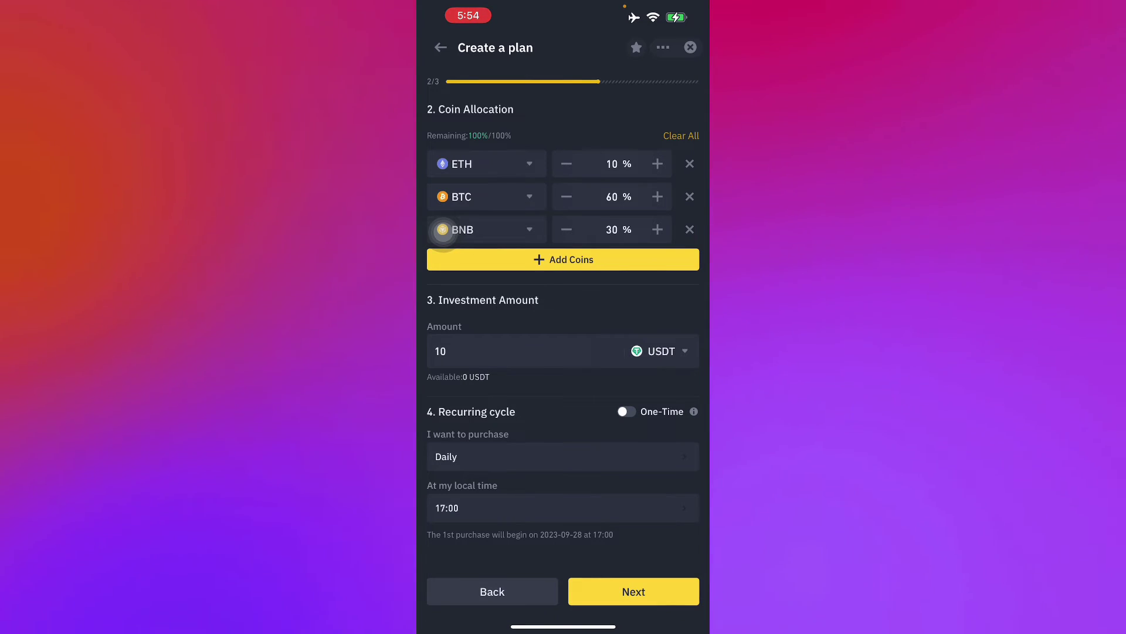
Step: Read the One-Time purchase explanation, then switch One-Time off so the plan recurs
left_click(626, 412)
left_click(693, 425)
left_click(563, 414)
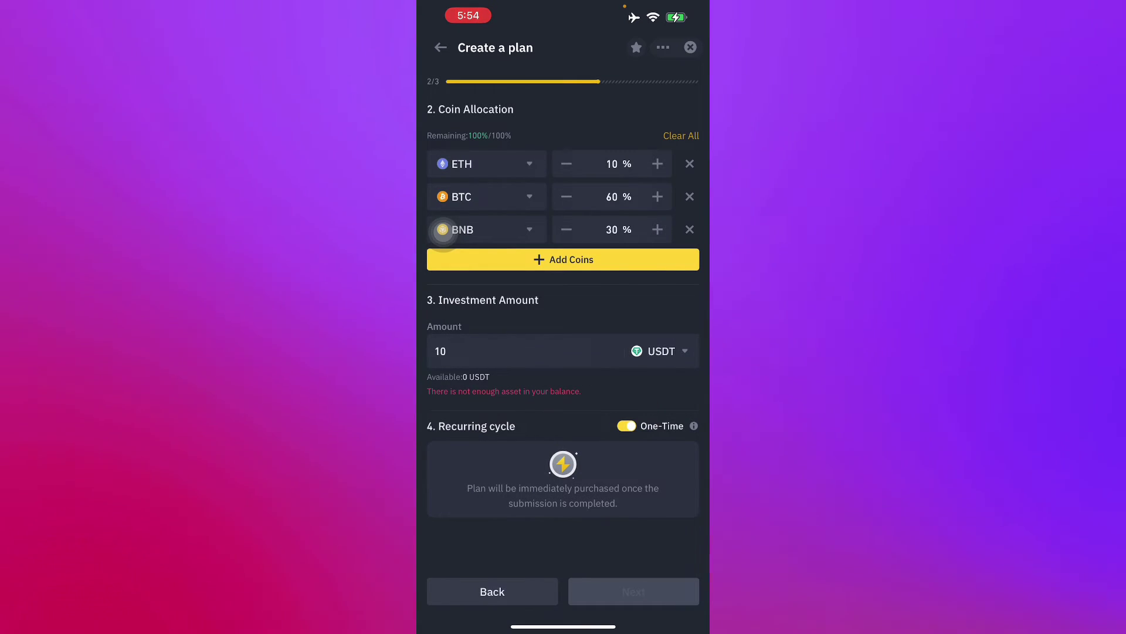
left_click(693, 425)
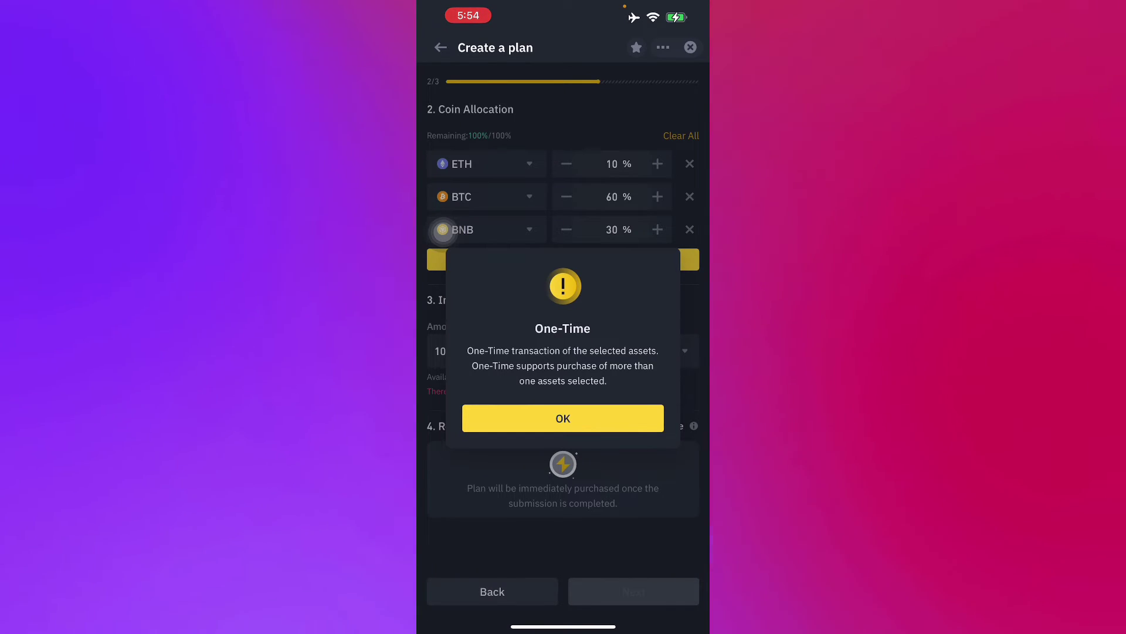
left_click(563, 418)
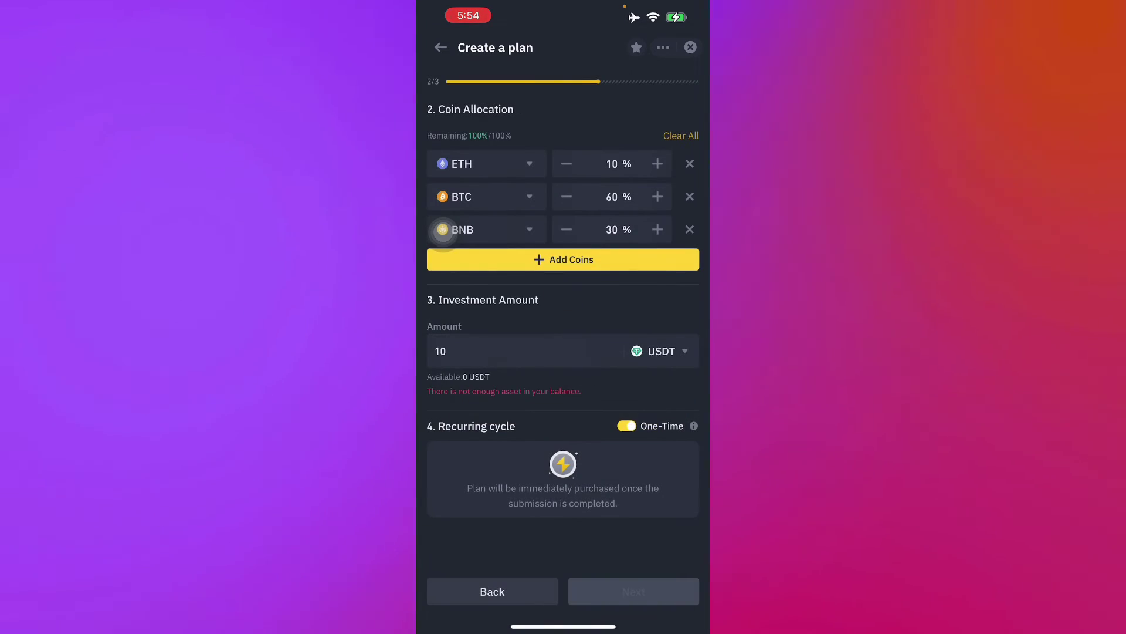
left_click(626, 425)
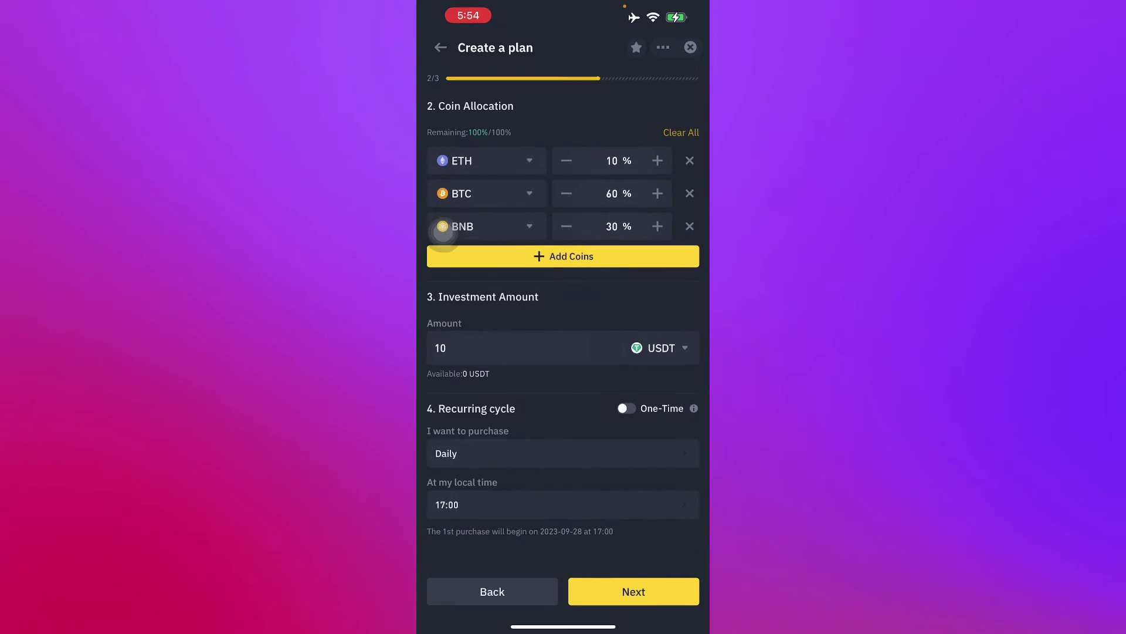
Step: Set the plan's recurring cycle to Weekly
left_click(563, 456)
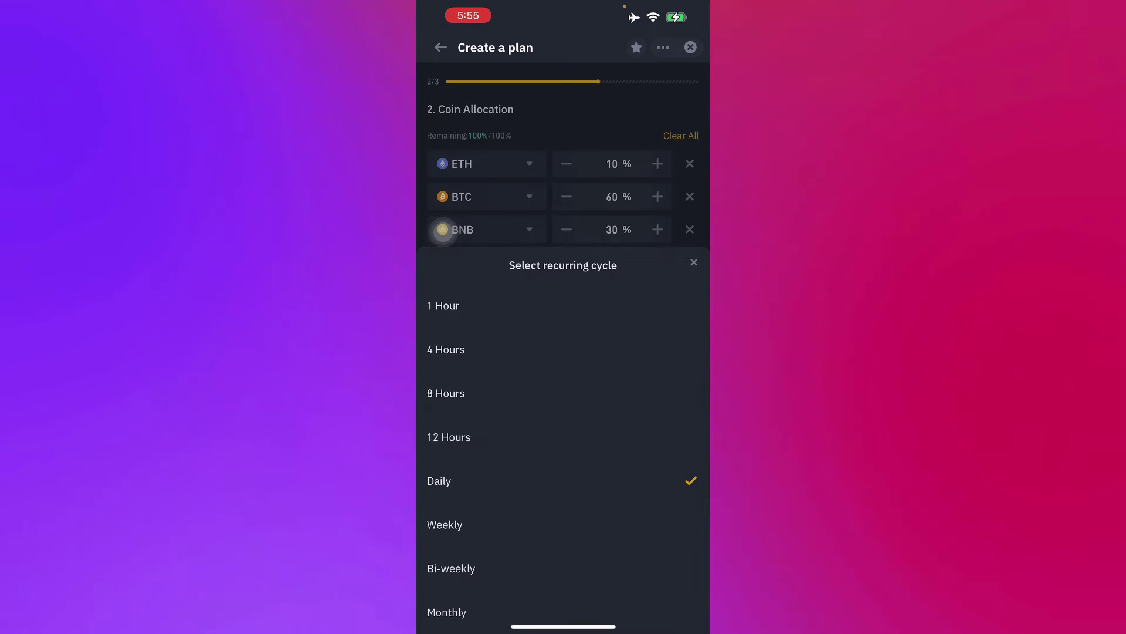
left_click(443, 229)
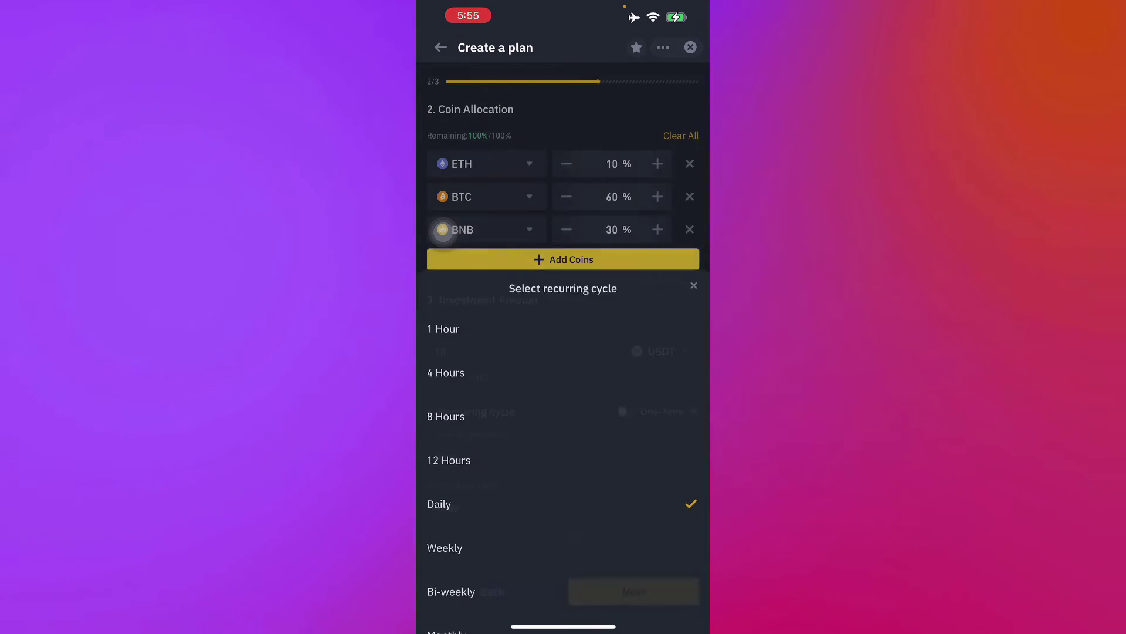
left_click(564, 456)
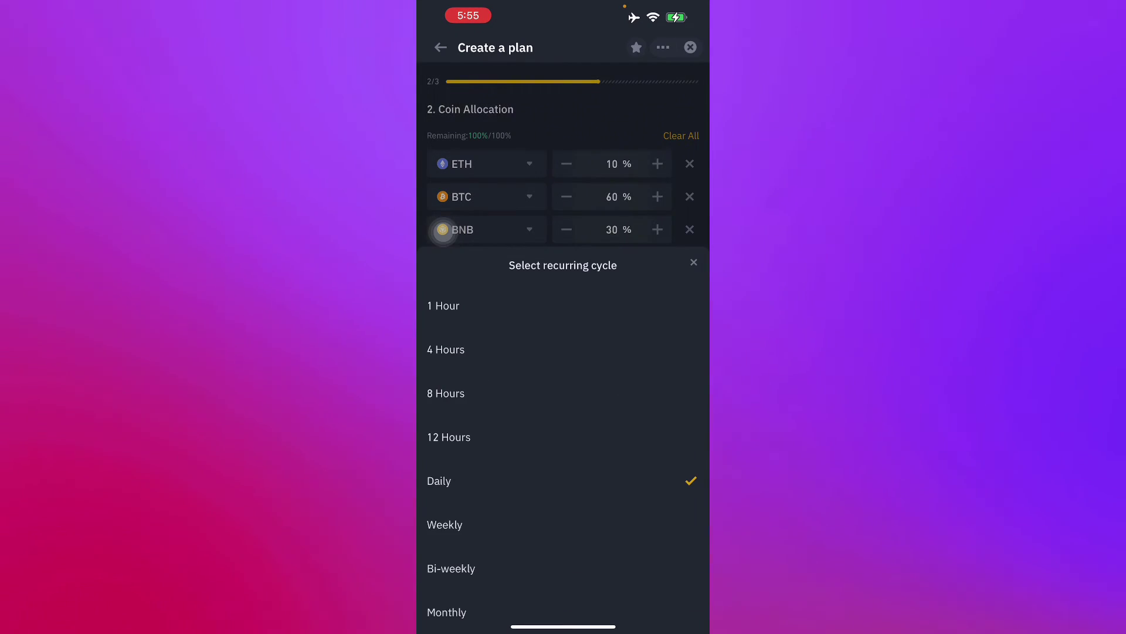
left_click(444, 524)
scroll(563, 352, "down", 1)
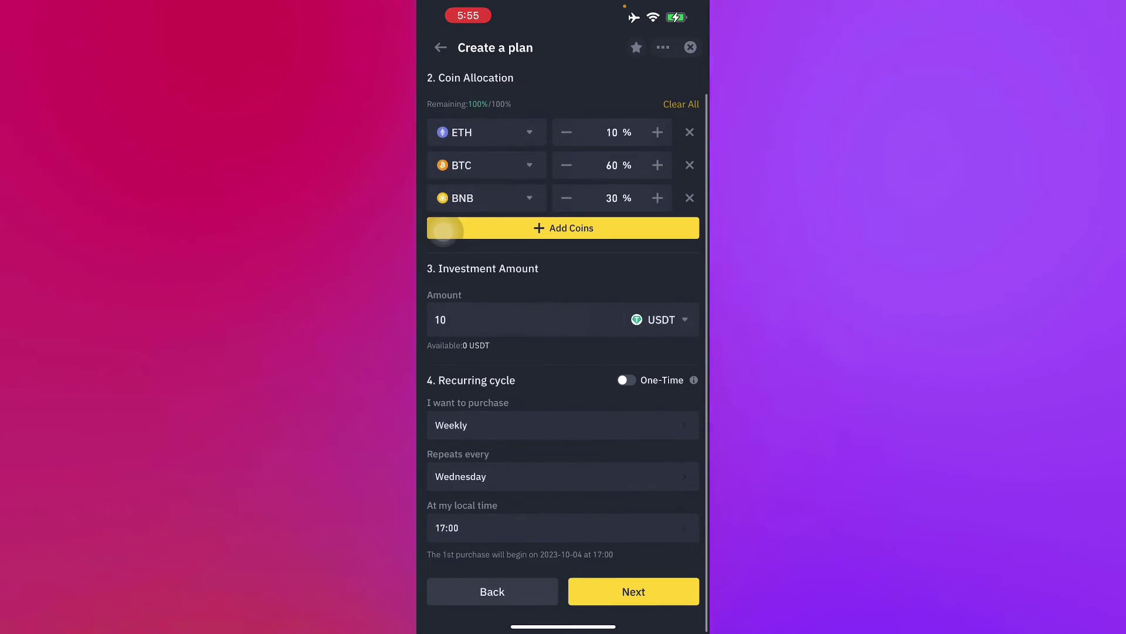
Step: Schedule the weekly purchase for Fridays at 17:00
left_click(564, 476)
left_click_drag(563, 540, 563, 499)
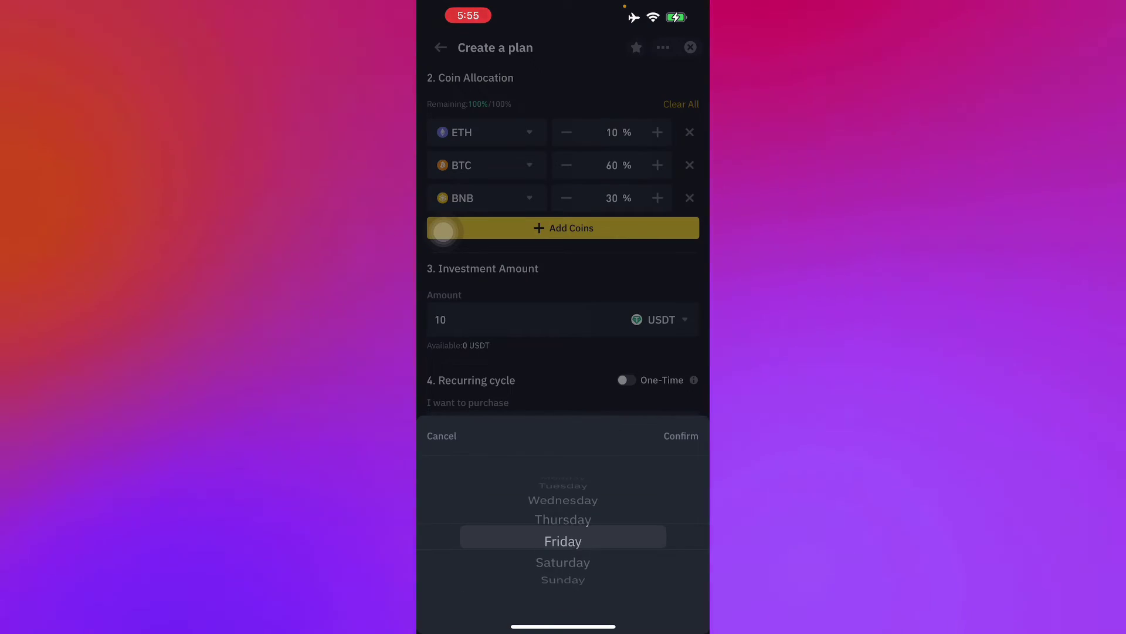
left_click(680, 436)
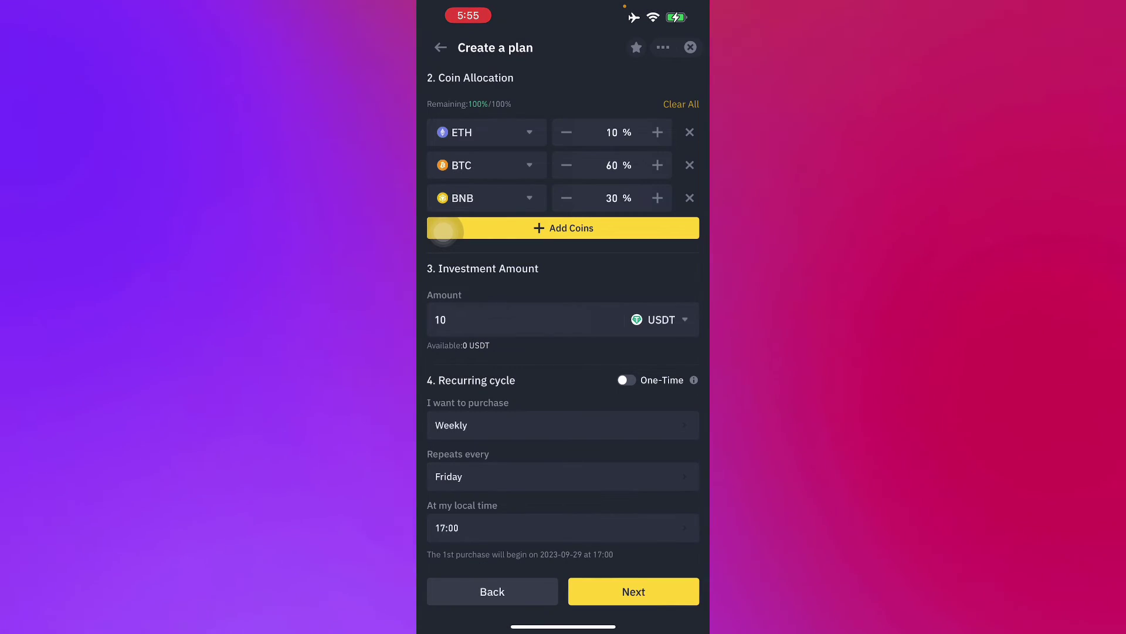
left_click(564, 527)
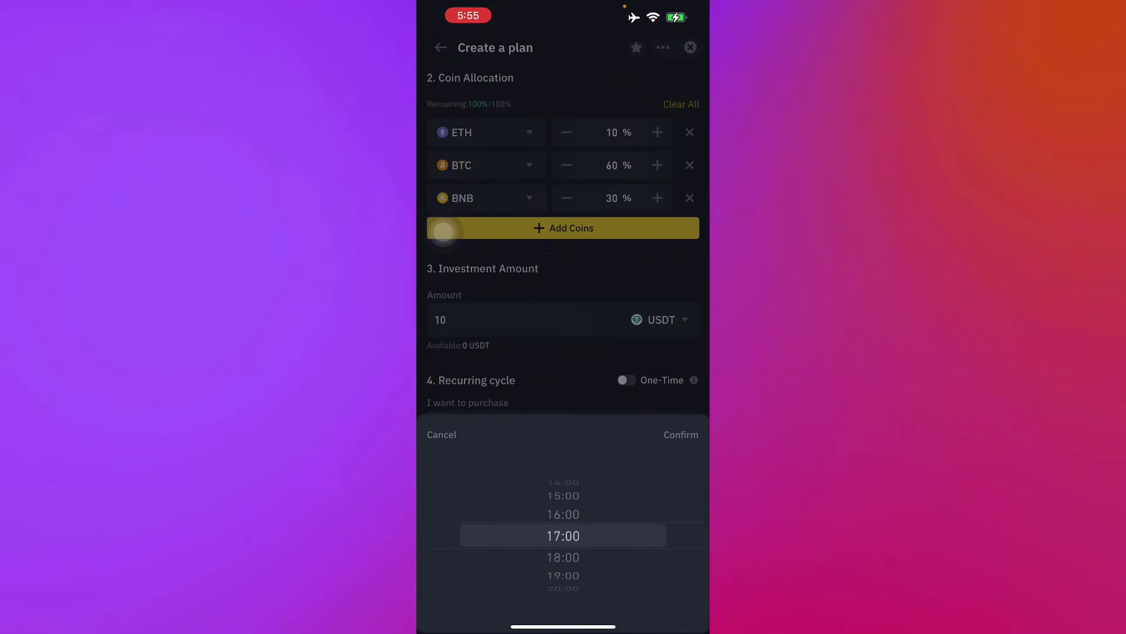
left_click_drag(563, 563, 564, 522)
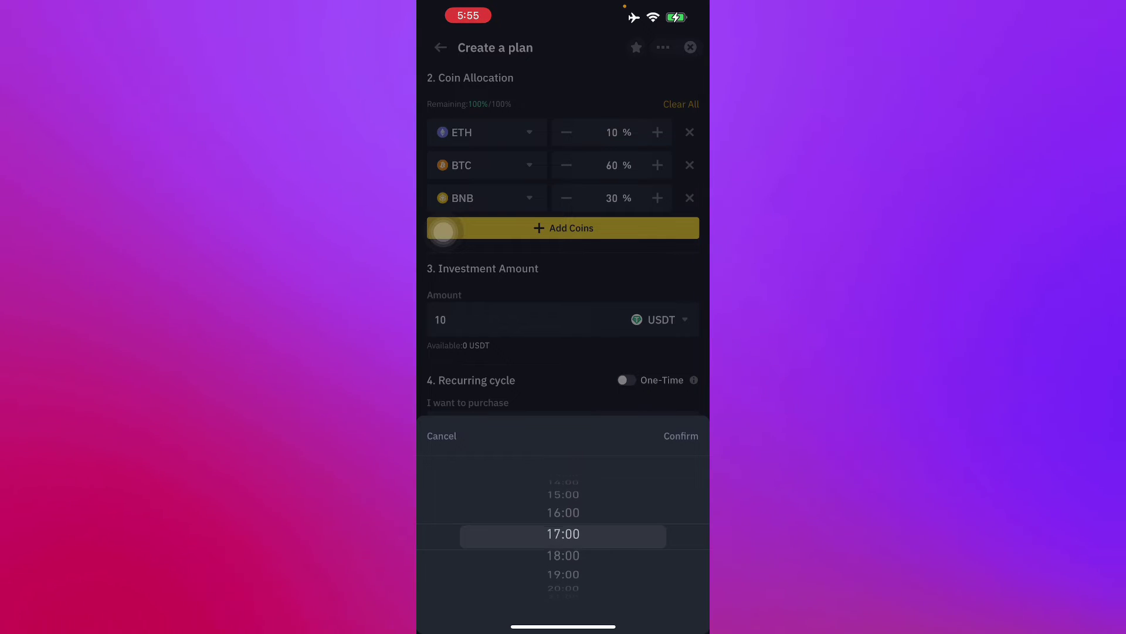
left_click(680, 436)
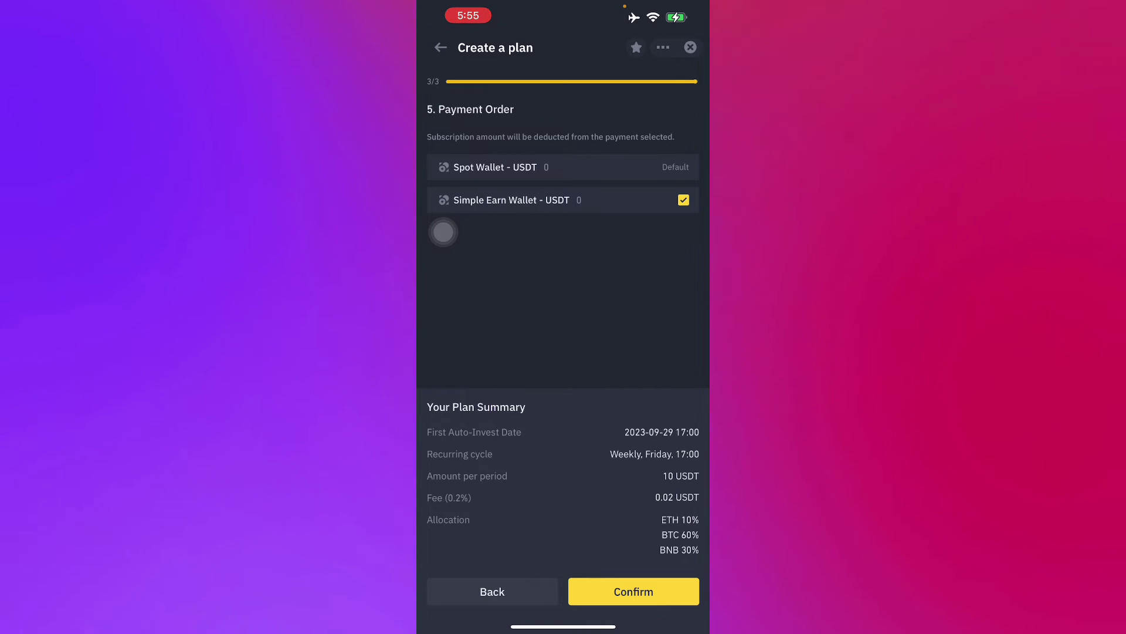
scroll(564, 317, "down", 2)
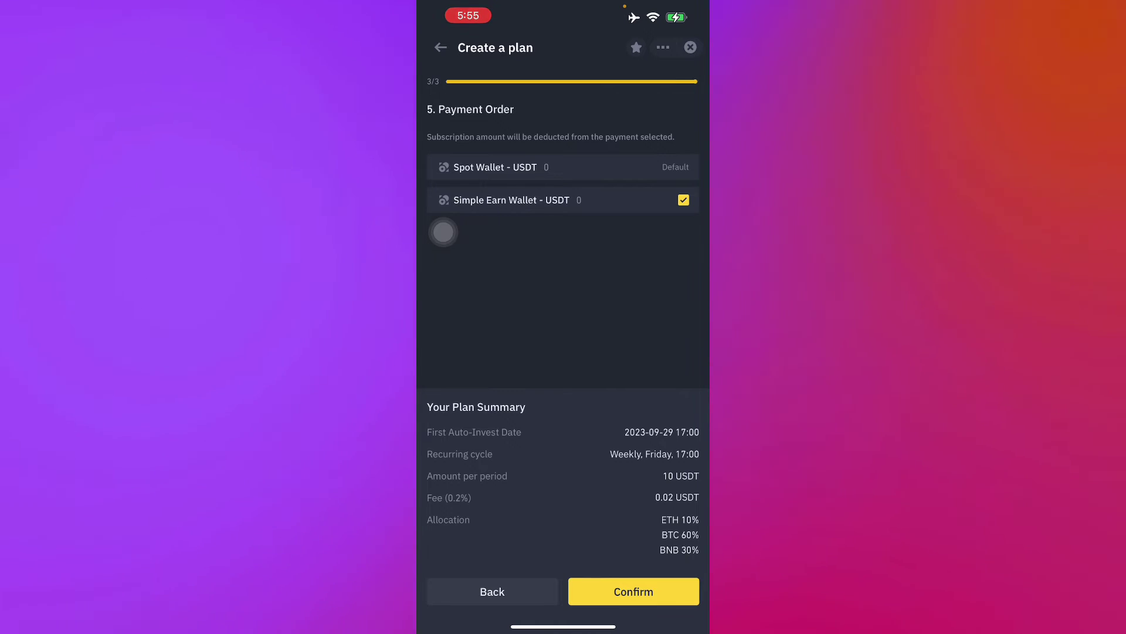
scroll(564, 317, "up", 2)
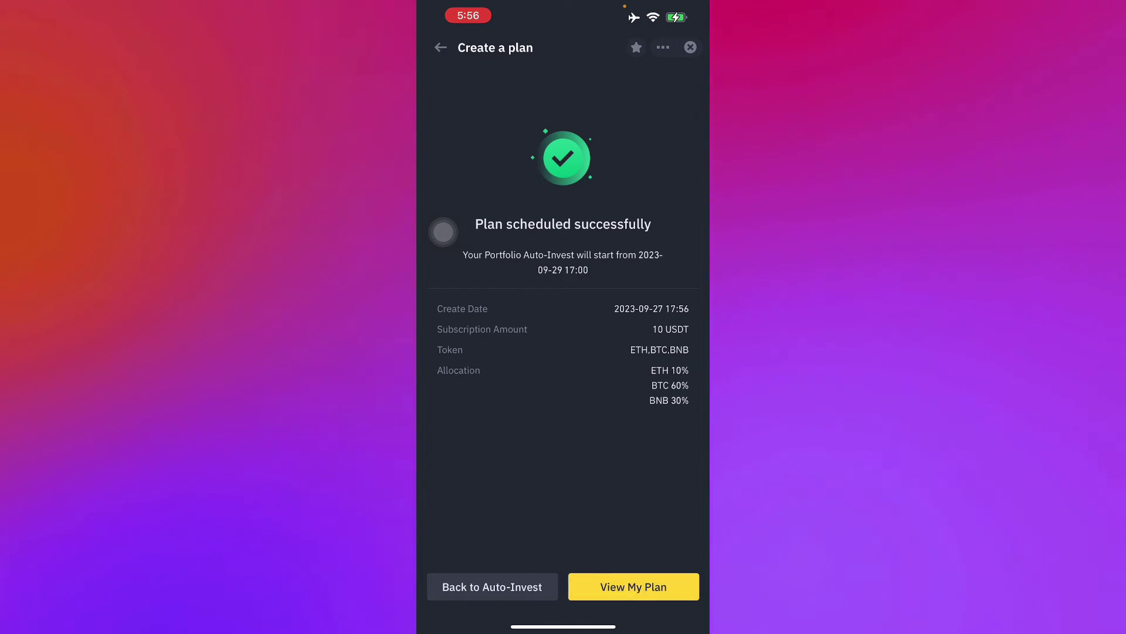
Step: Open My Plan and view details of the new BTC/ETH/BNB Portfolio plan
left_click(634, 586)
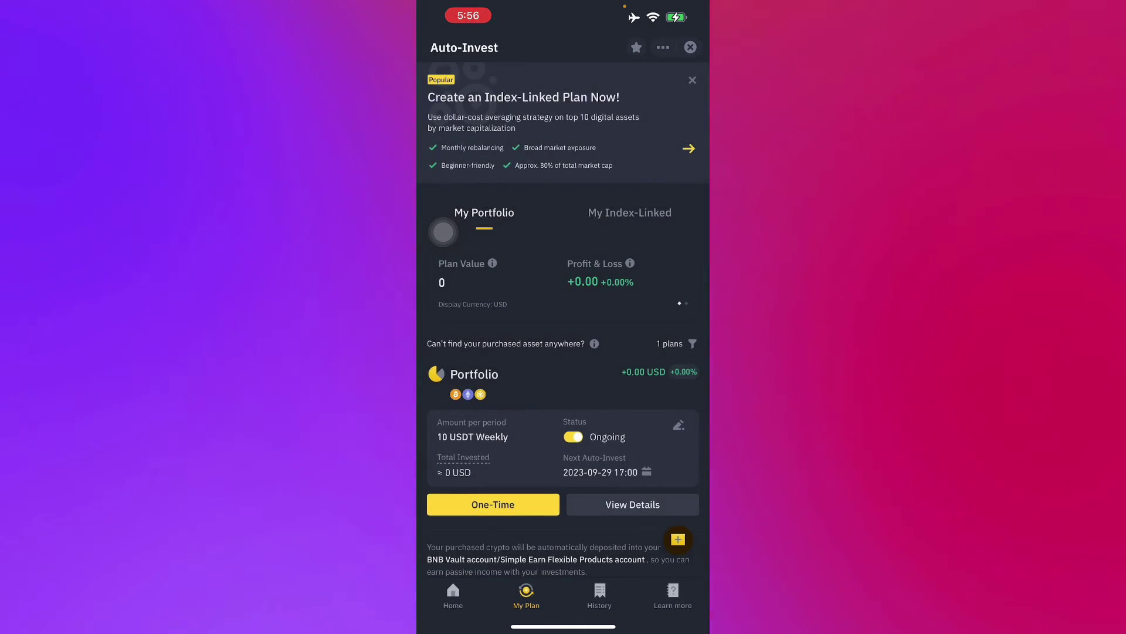
left_click_drag(443, 232, 444, 199)
left_click(443, 232)
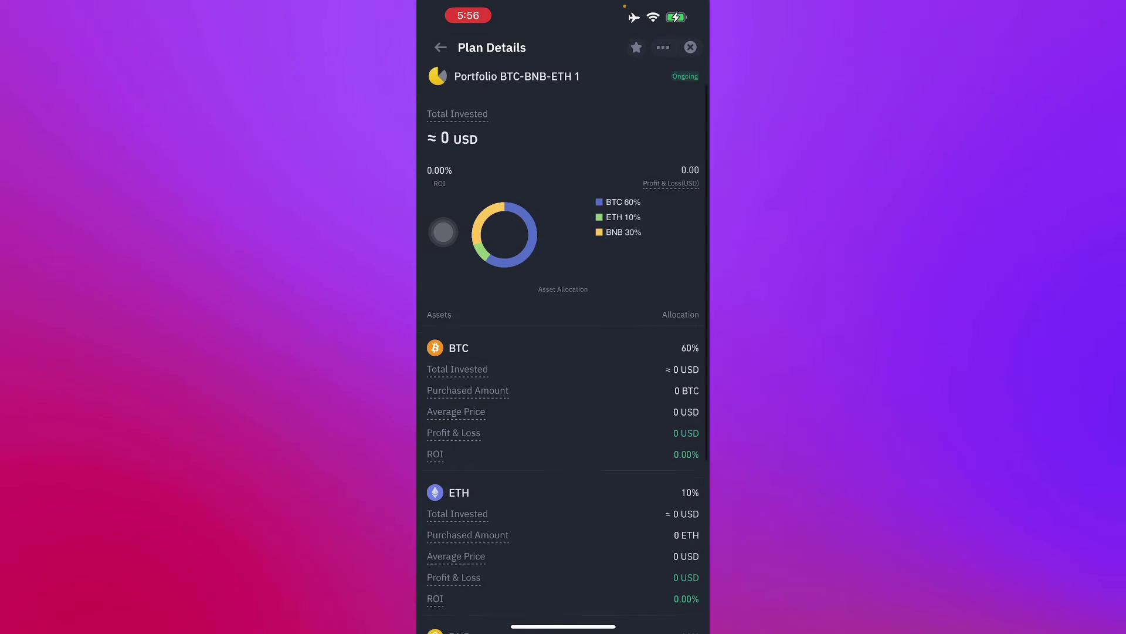
mouse_move(443, 232)
left_mouse_down()
mouse_move(442, 213)
mouse_move(443, 258)
left_mouse_up()
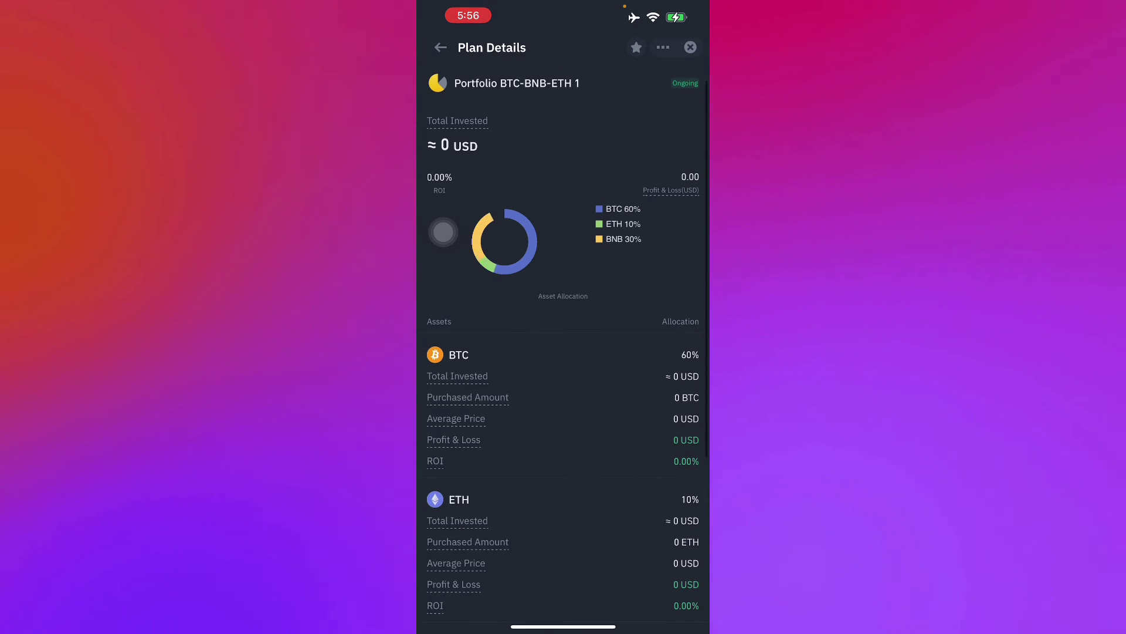
scroll(443, 231, "down", 1)
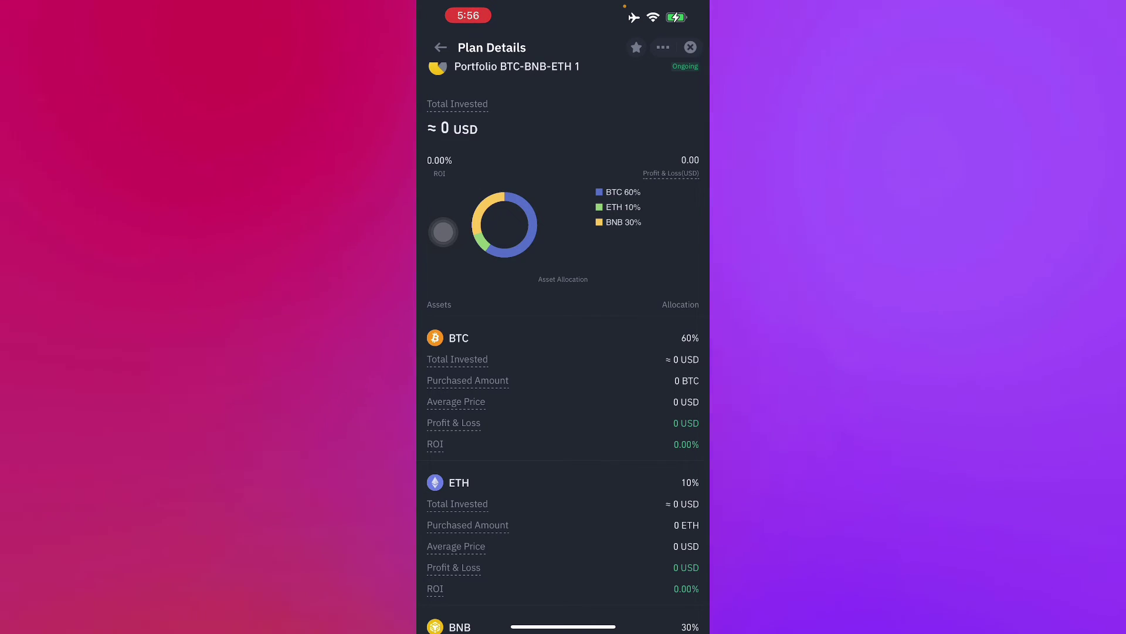
scroll(443, 232, "down", 1)
scroll(442, 231, "down", 4)
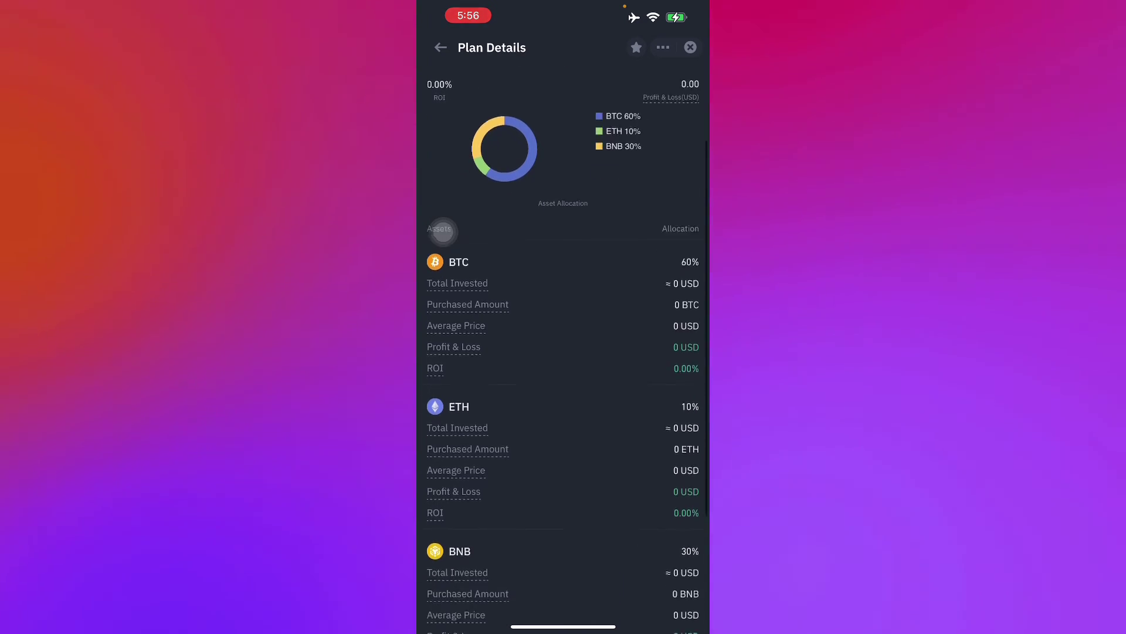
scroll(442, 231, "down", 3)
scroll(443, 232, "down", 2)
scroll(442, 231, "down", 1)
scroll(443, 231, "down", 2)
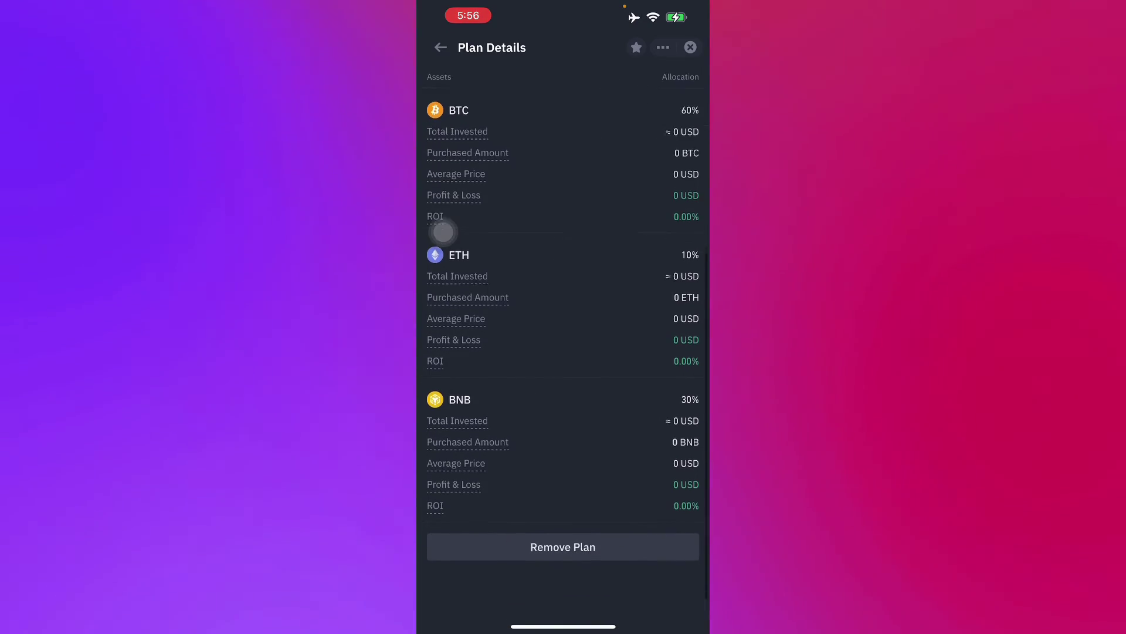
scroll(442, 231, "up", 5)
scroll(443, 232, "left", 5)
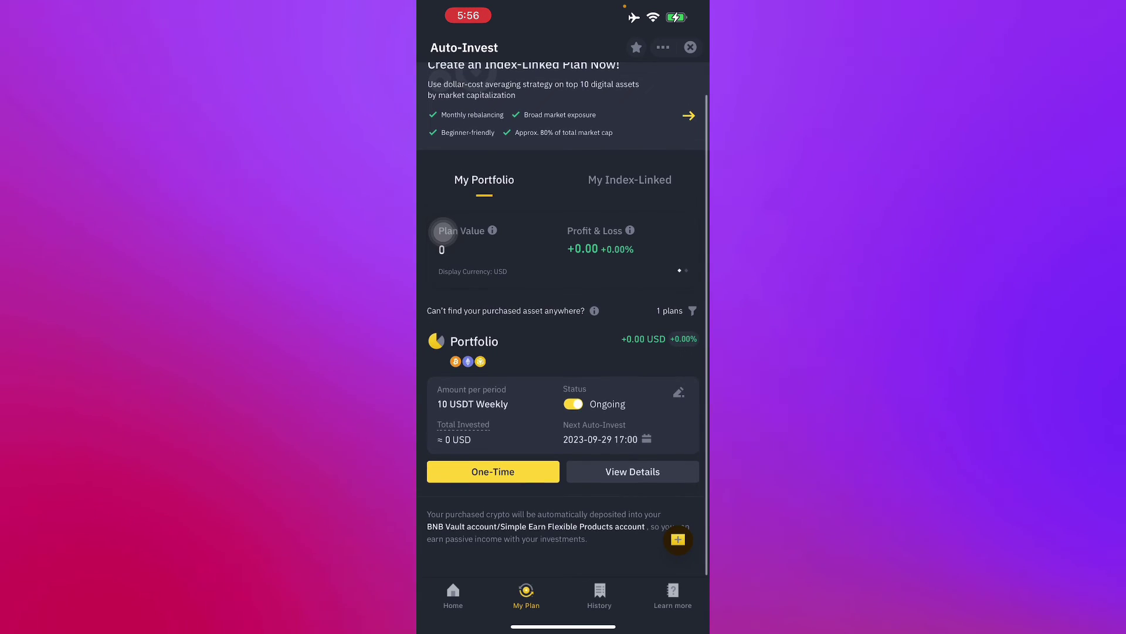
scroll(443, 232, "up", 2)
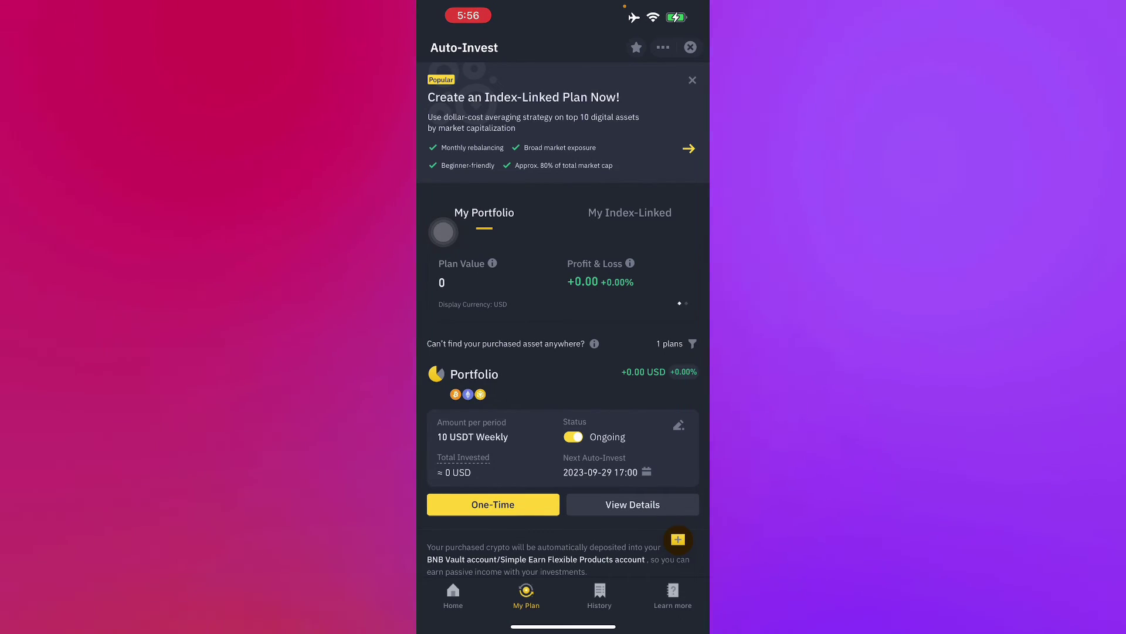
Step: Start a recurring Top 10 Equal-Weighted Index plan with a 0.1 USDT amount
left_click_drag(443, 232, 443, 233)
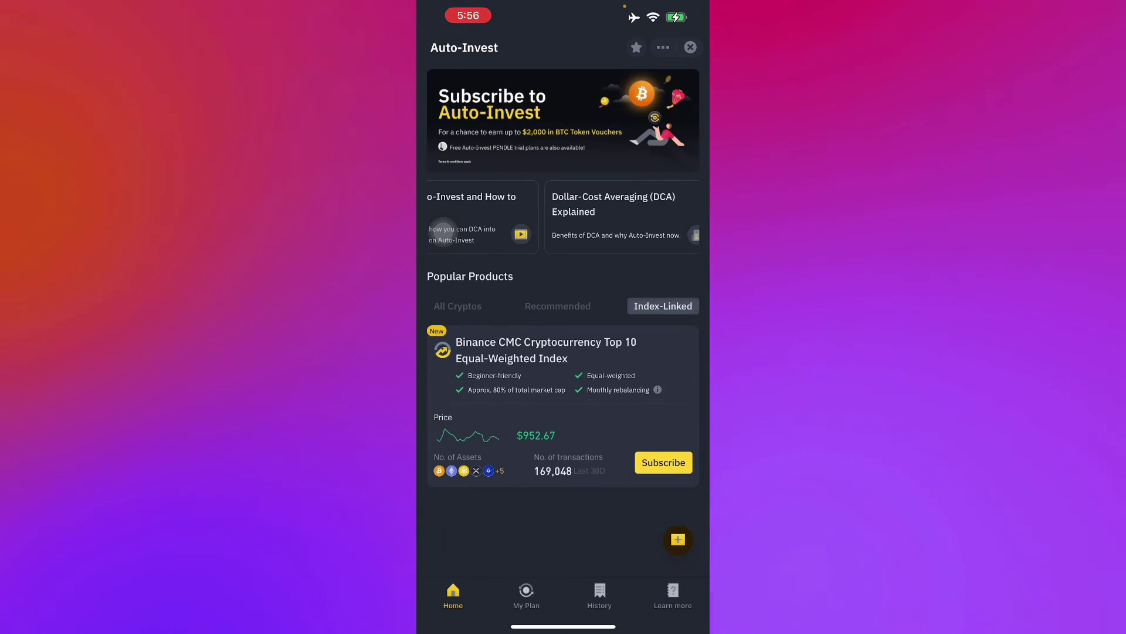
left_click(664, 463)
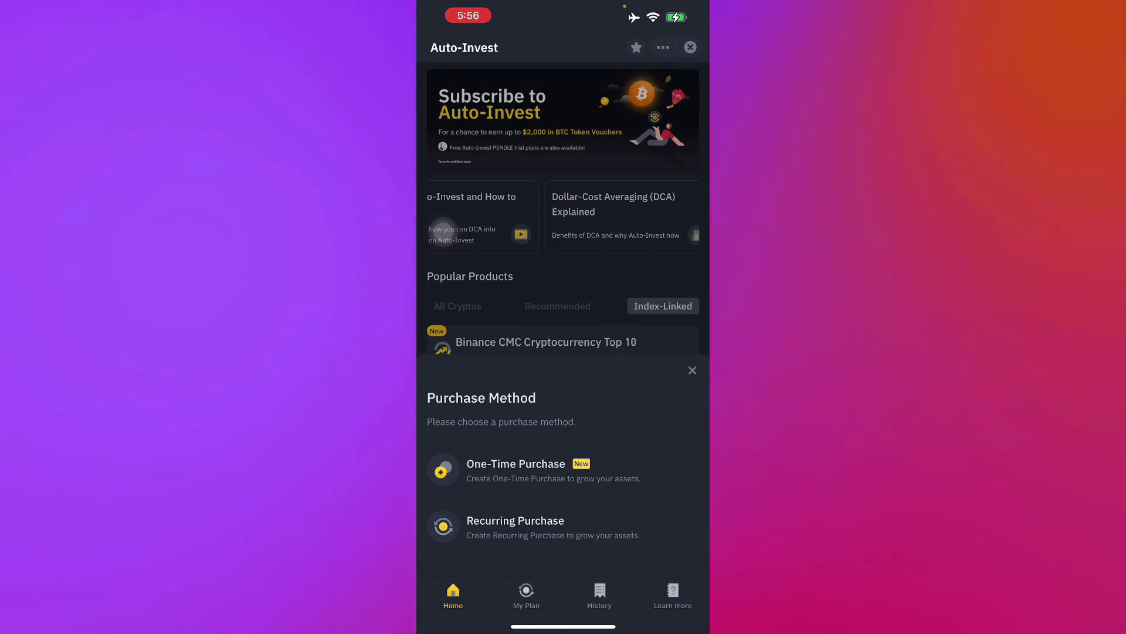
left_click(515, 527)
left_click(443, 232)
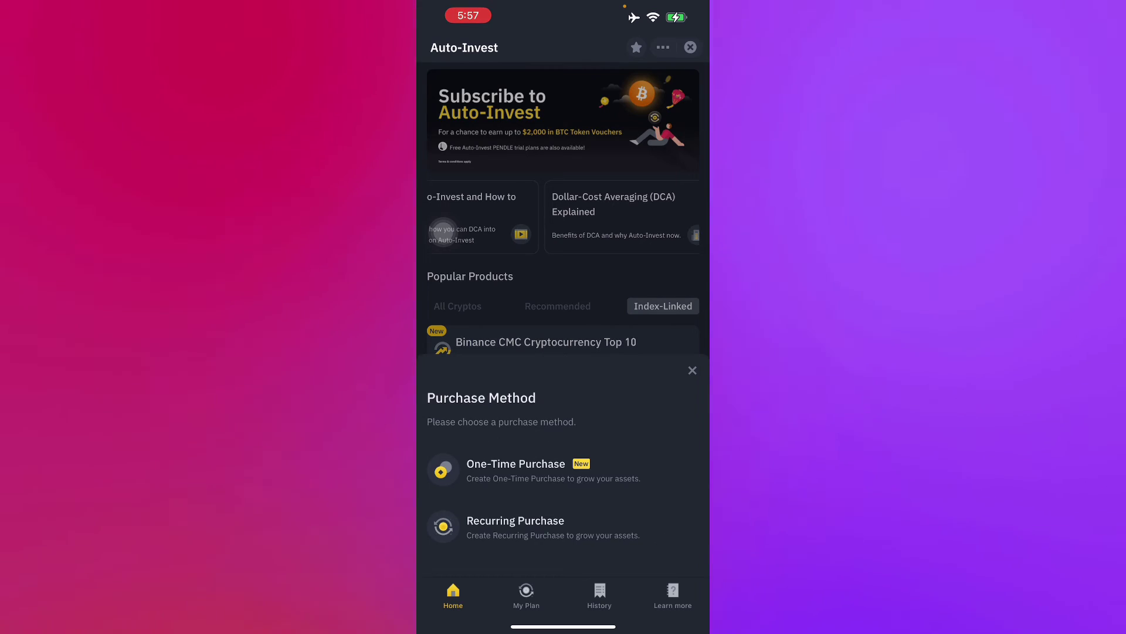
left_click(515, 526)
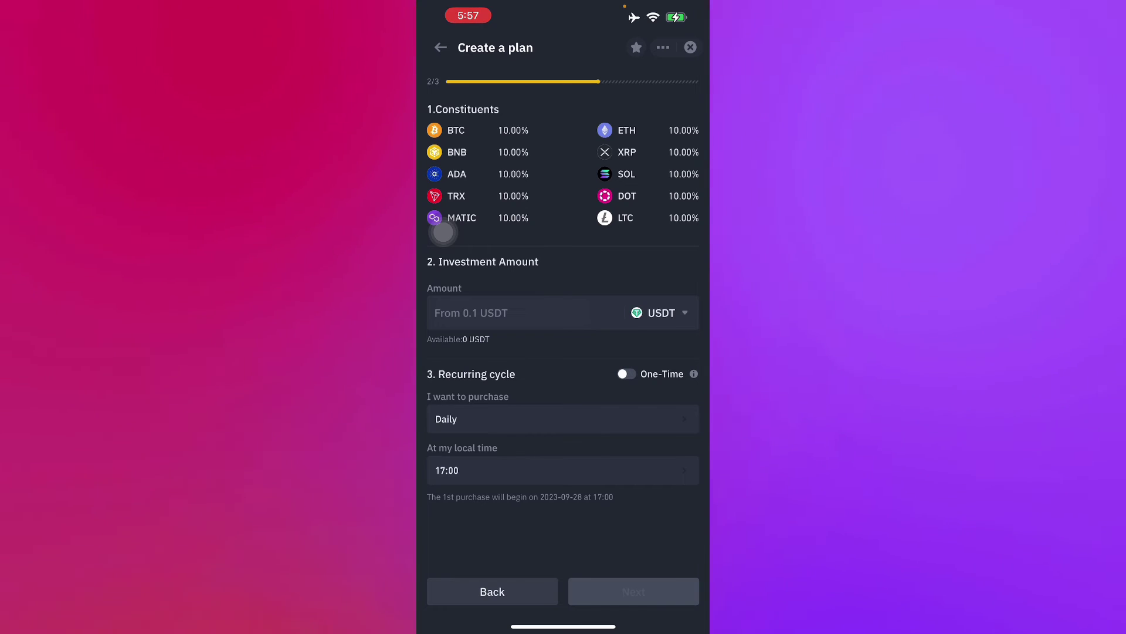
left_click_drag(432, 254, 443, 265)
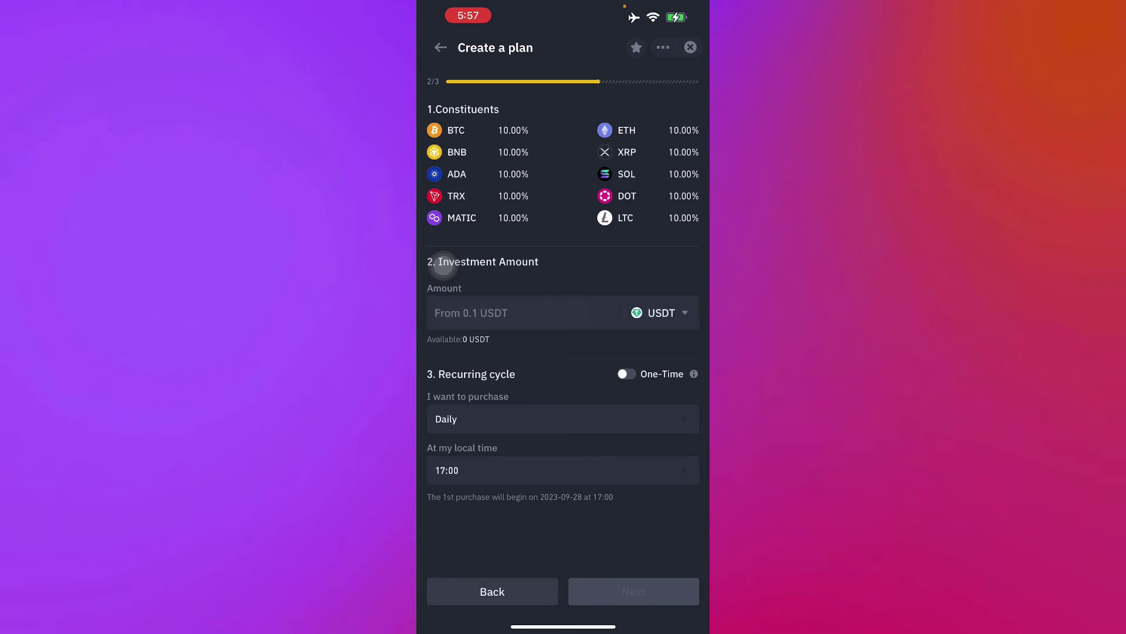
left_click(442, 312)
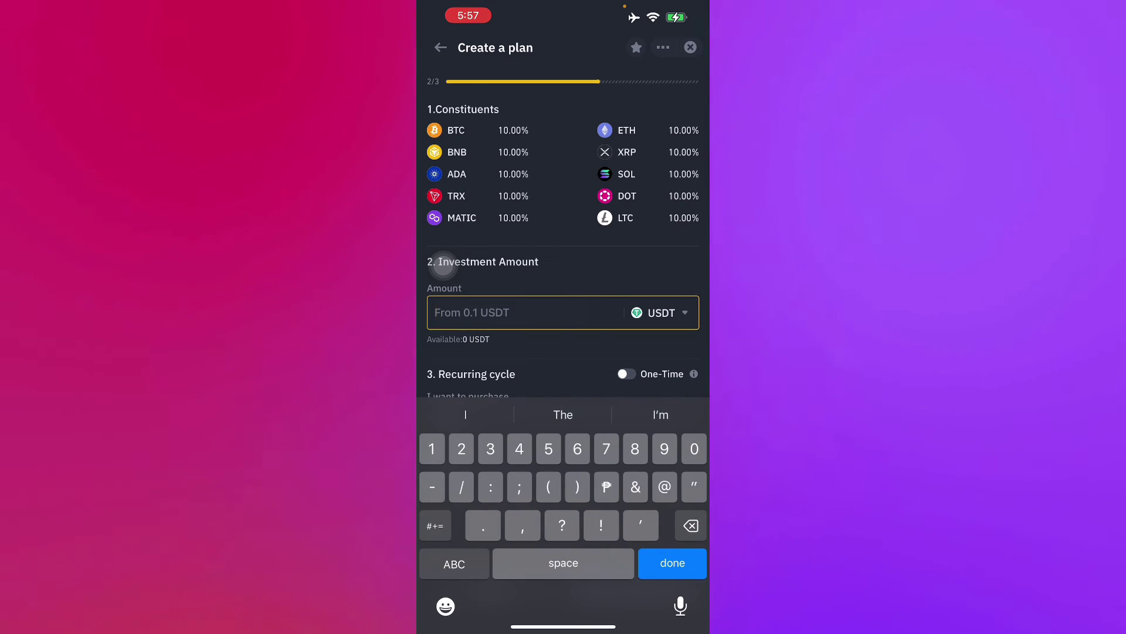
type("0.1")
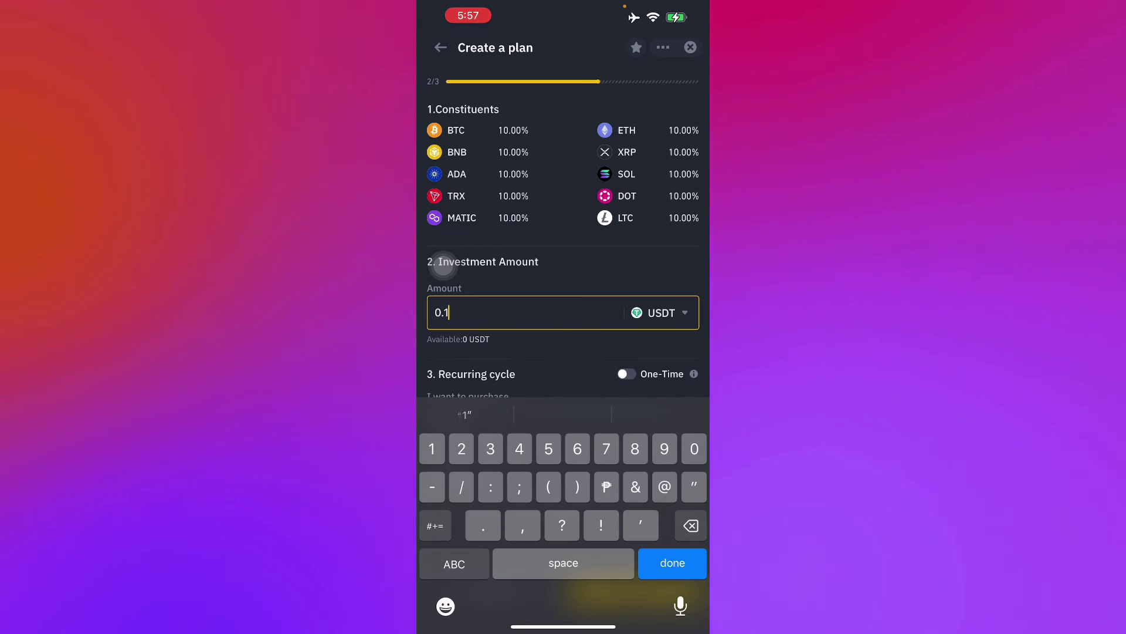
key("BackSpace")
type("10")
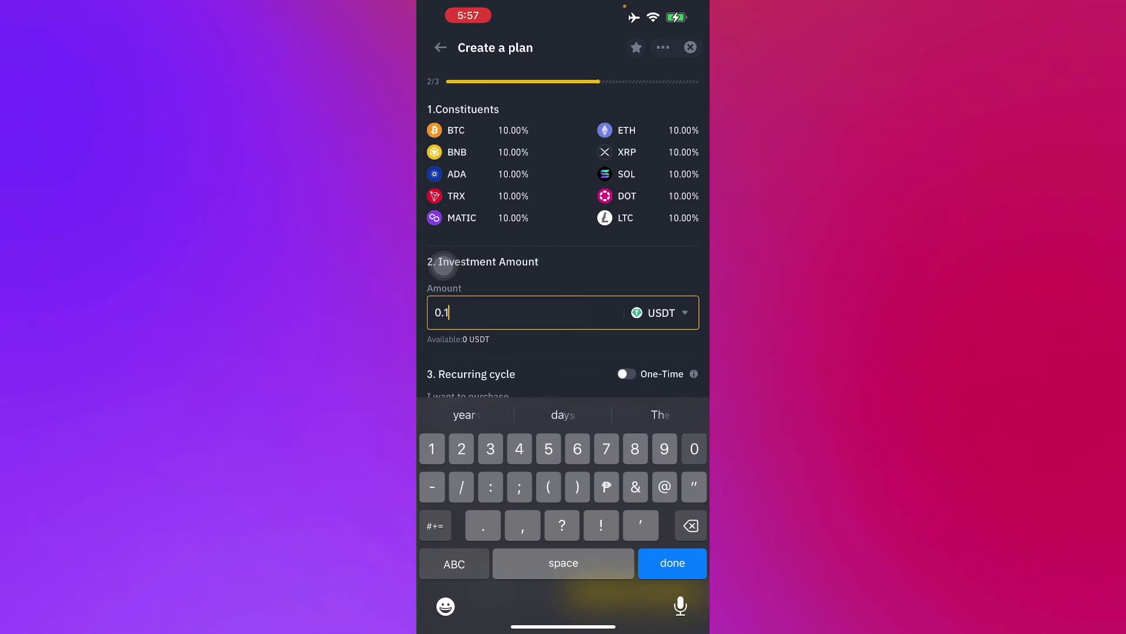
key("Return")
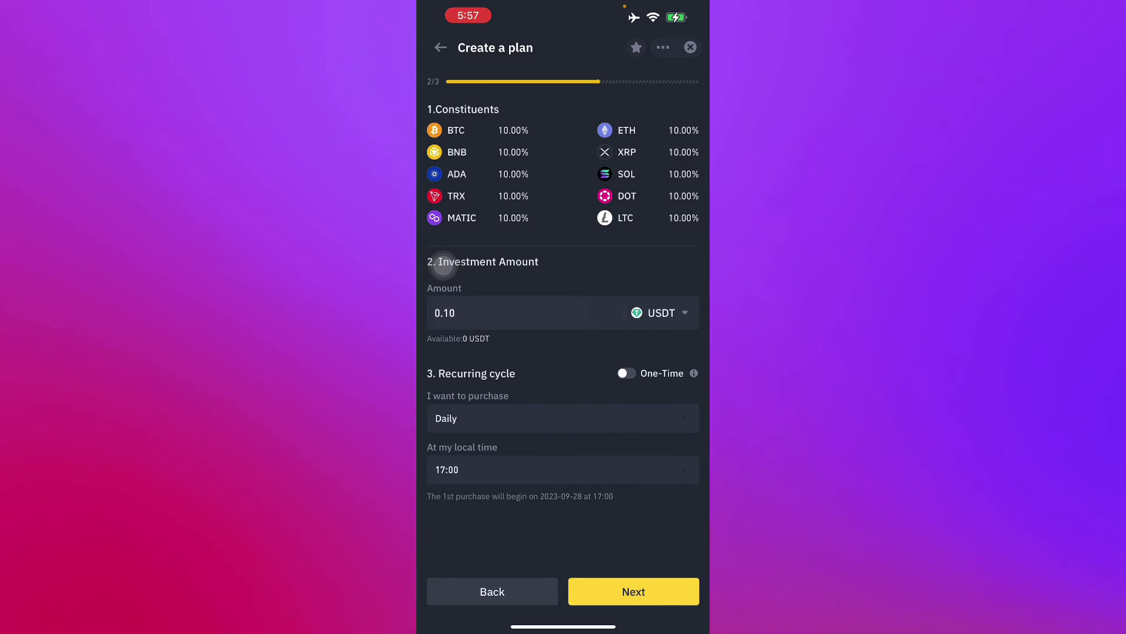
Step: Make the index plan buy daily at 15:00 and continue to payment
left_click(563, 418)
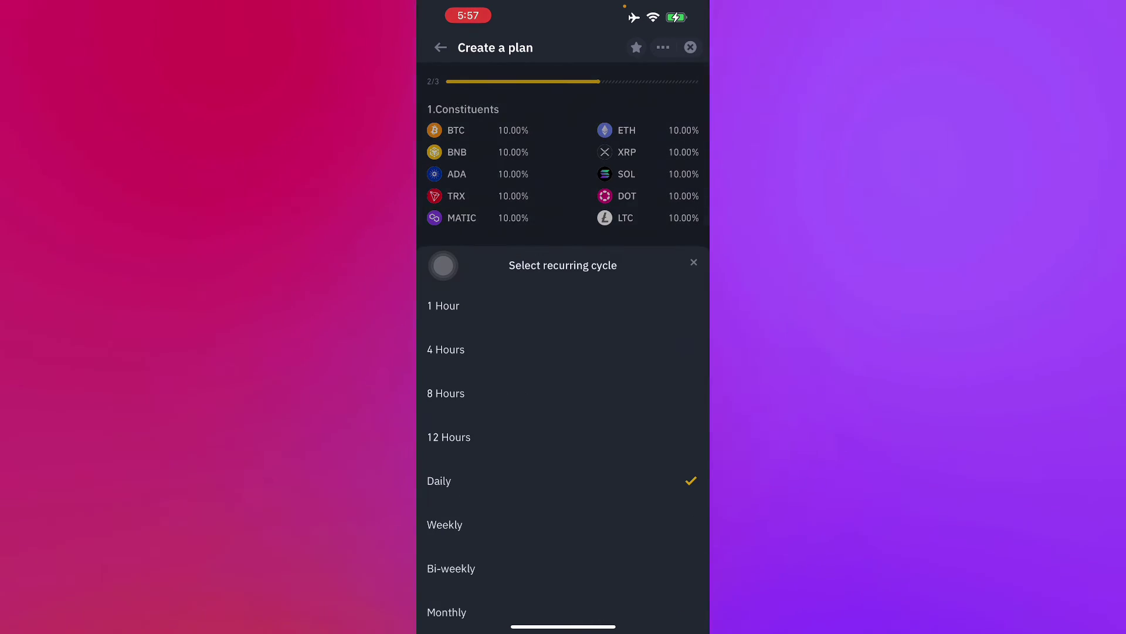
left_click(442, 264)
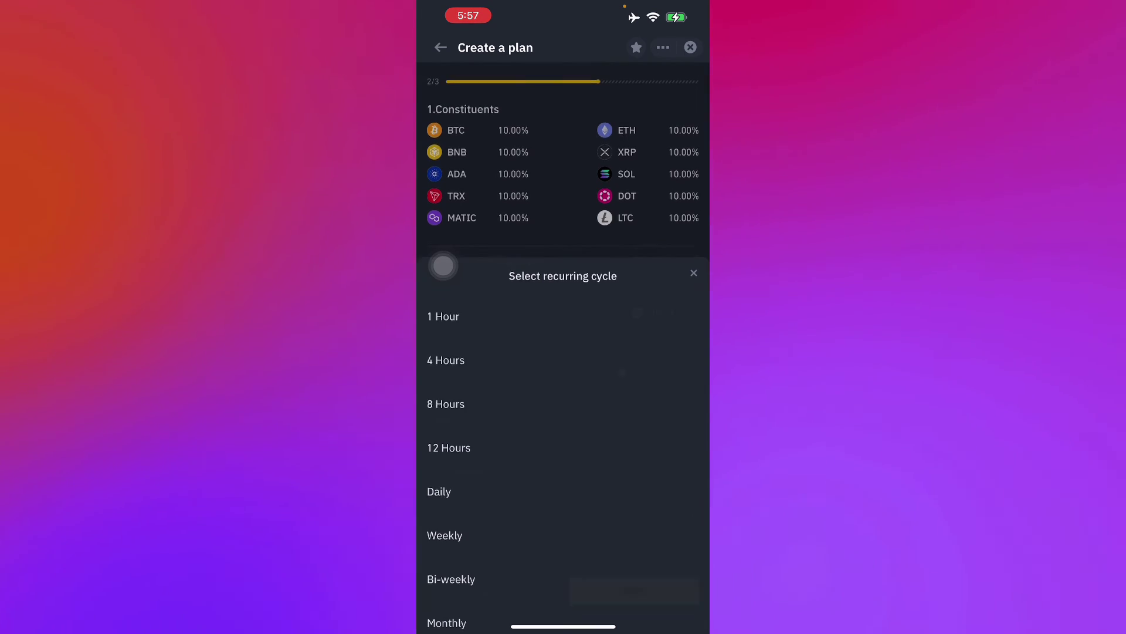
left_click(563, 418)
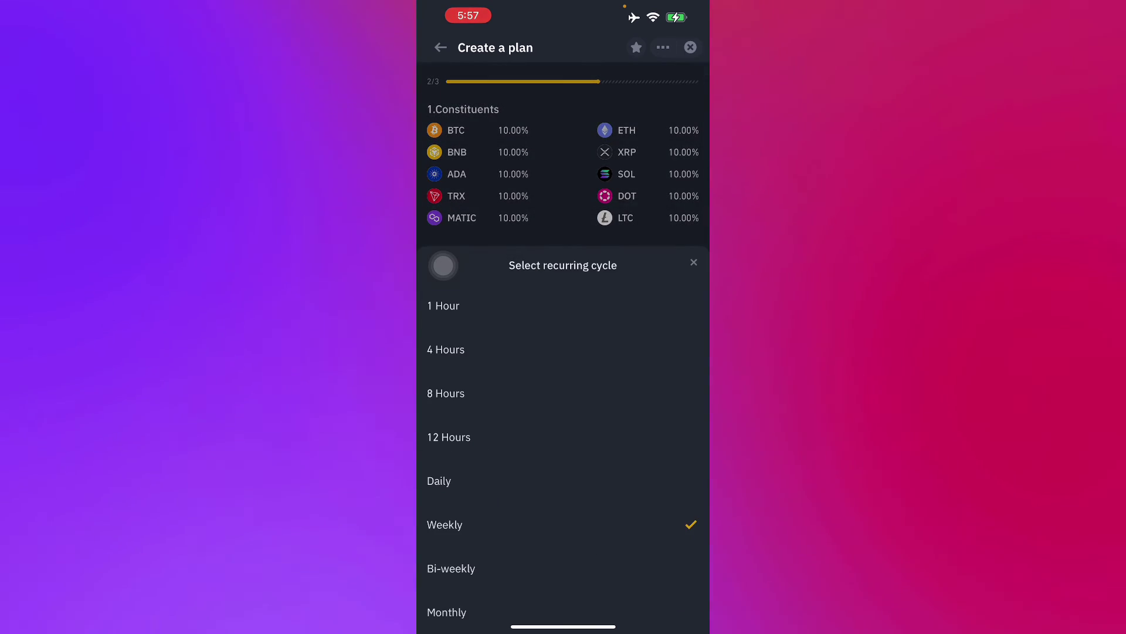
left_click(443, 265)
left_click(563, 469)
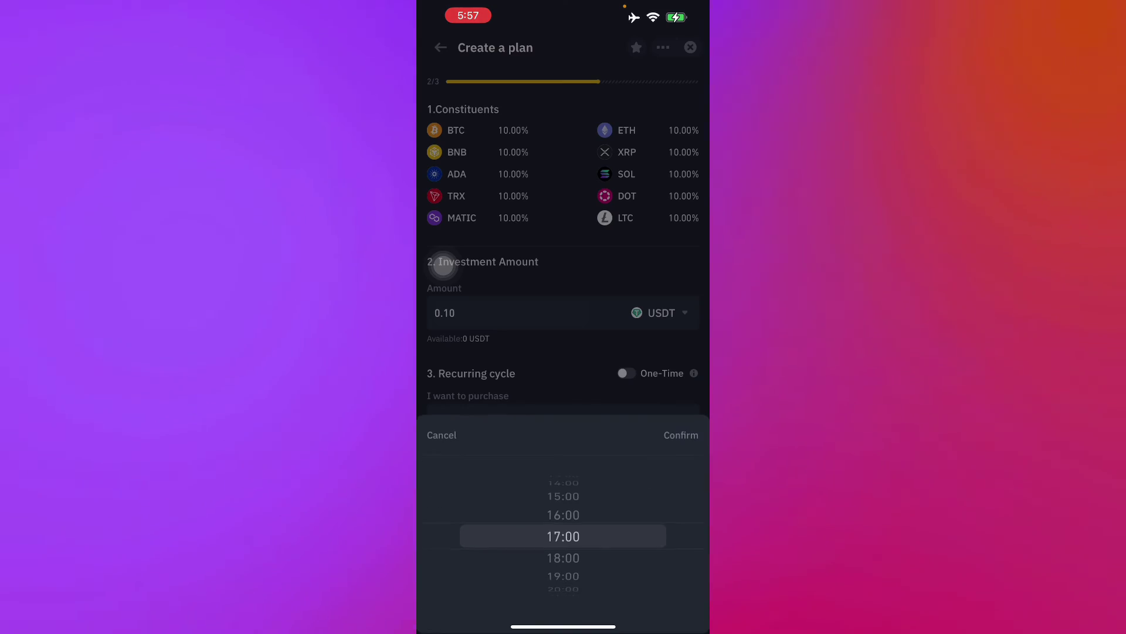
scroll(564, 538, "up", 2)
left_click(682, 436)
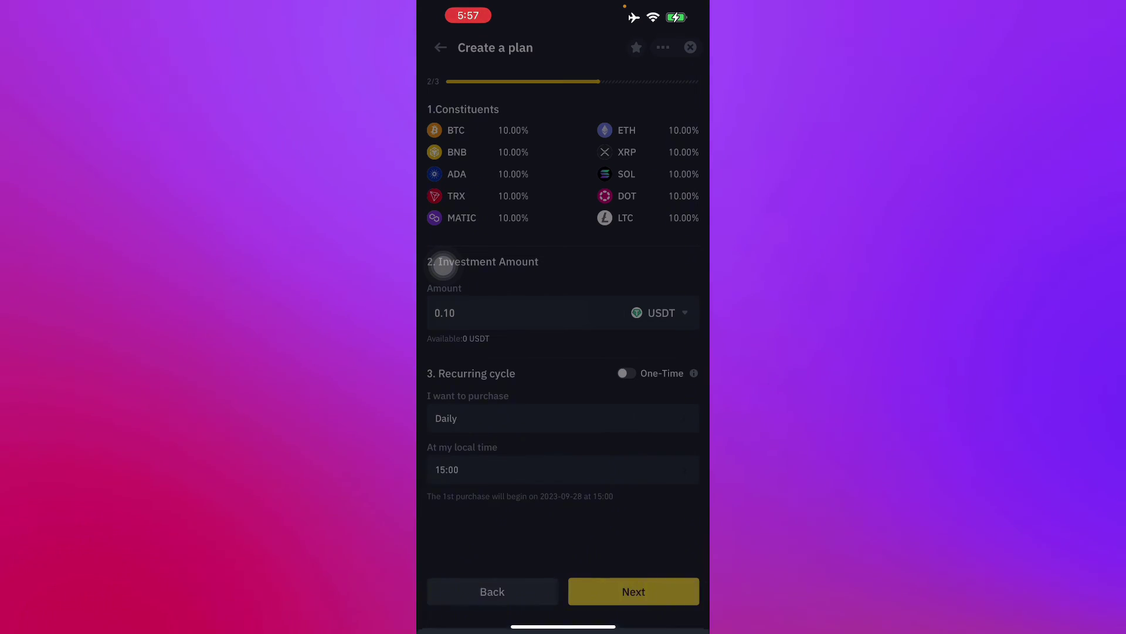
left_click(634, 591)
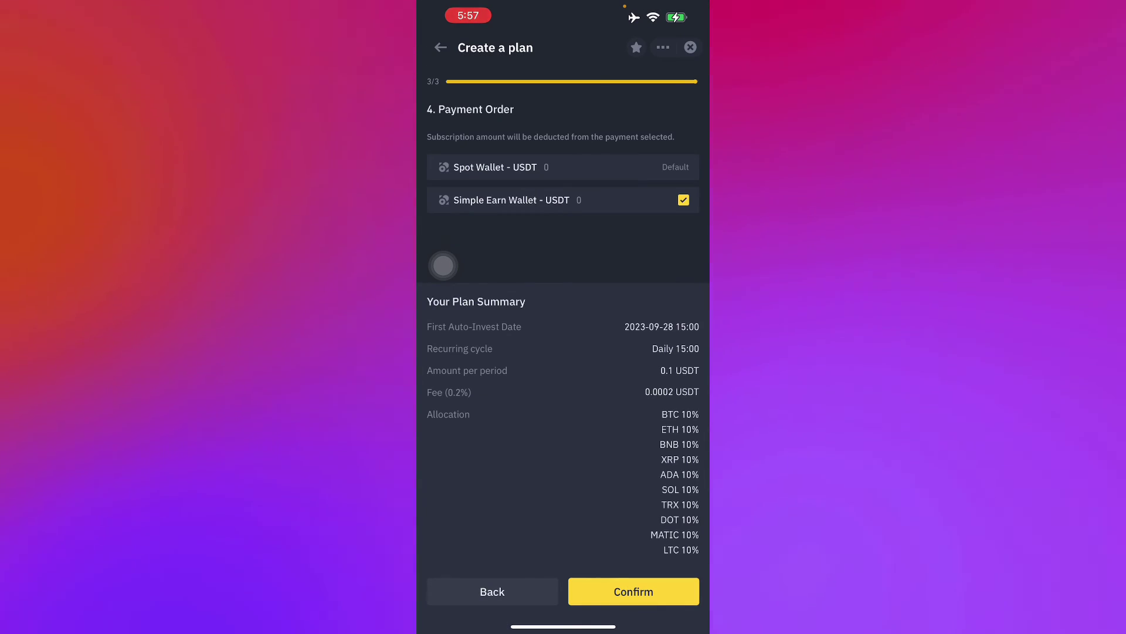
scroll(442, 265, "down", 1)
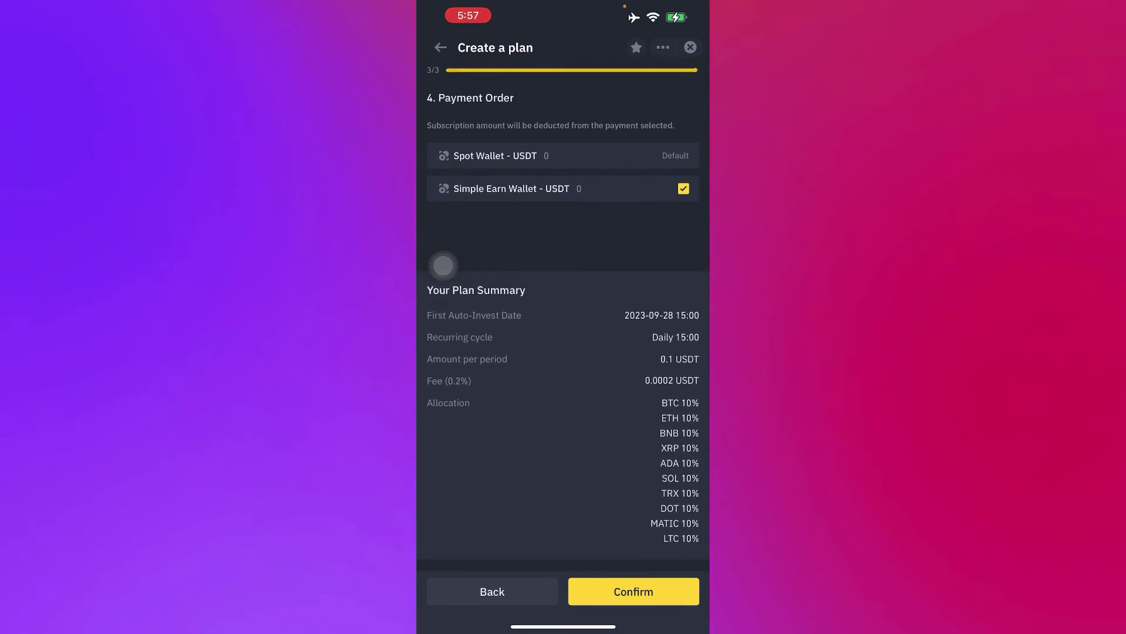
scroll(443, 265, "up", 2)
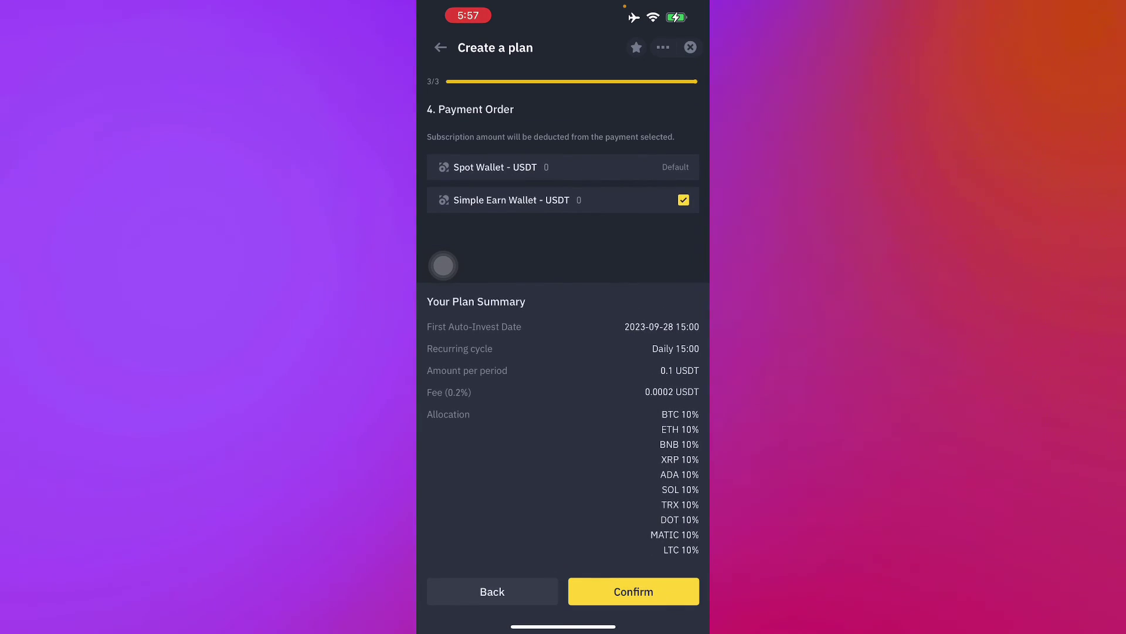
Step: Confirm the summary, accept all three terms, schedule the plan, and return to Auto-Invest
left_click(634, 591)
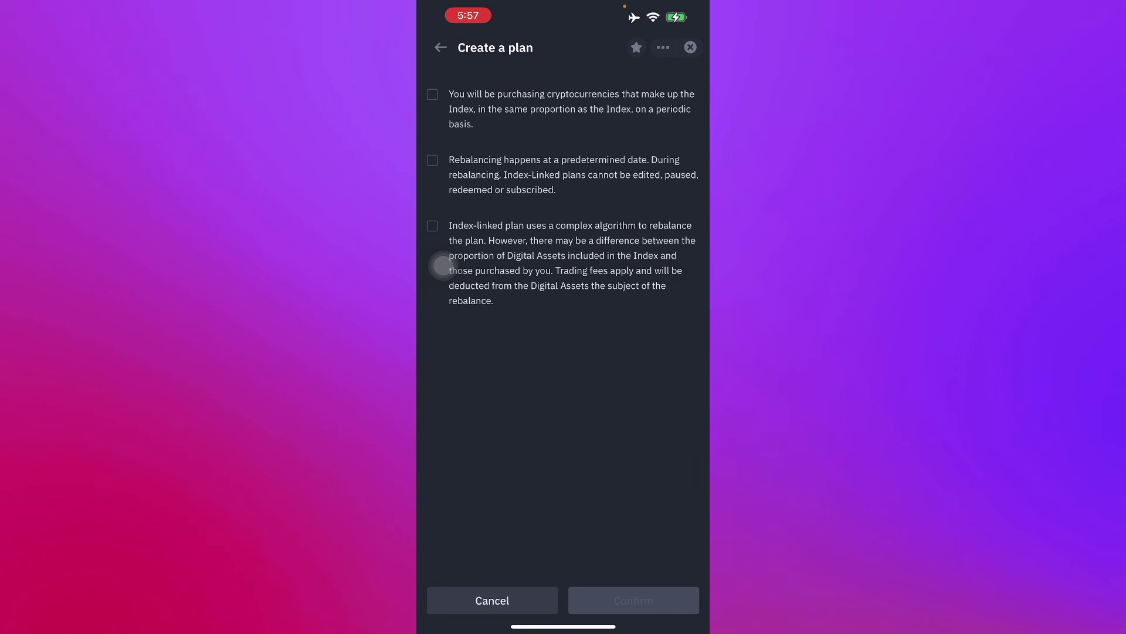
left_click(433, 95)
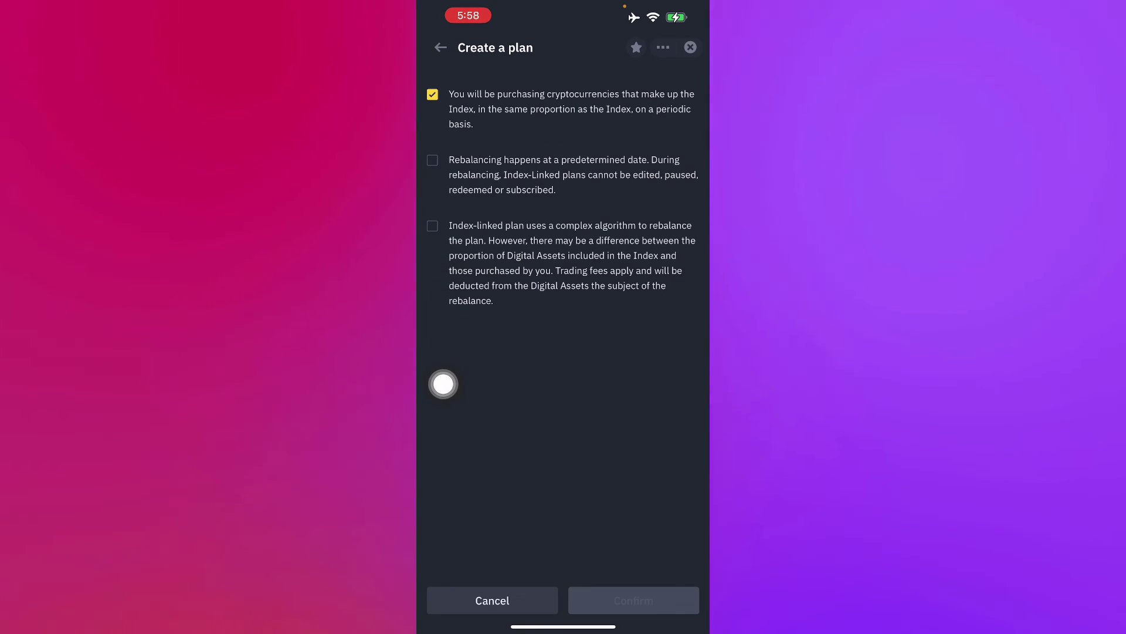
left_click(432, 160)
left_click(432, 226)
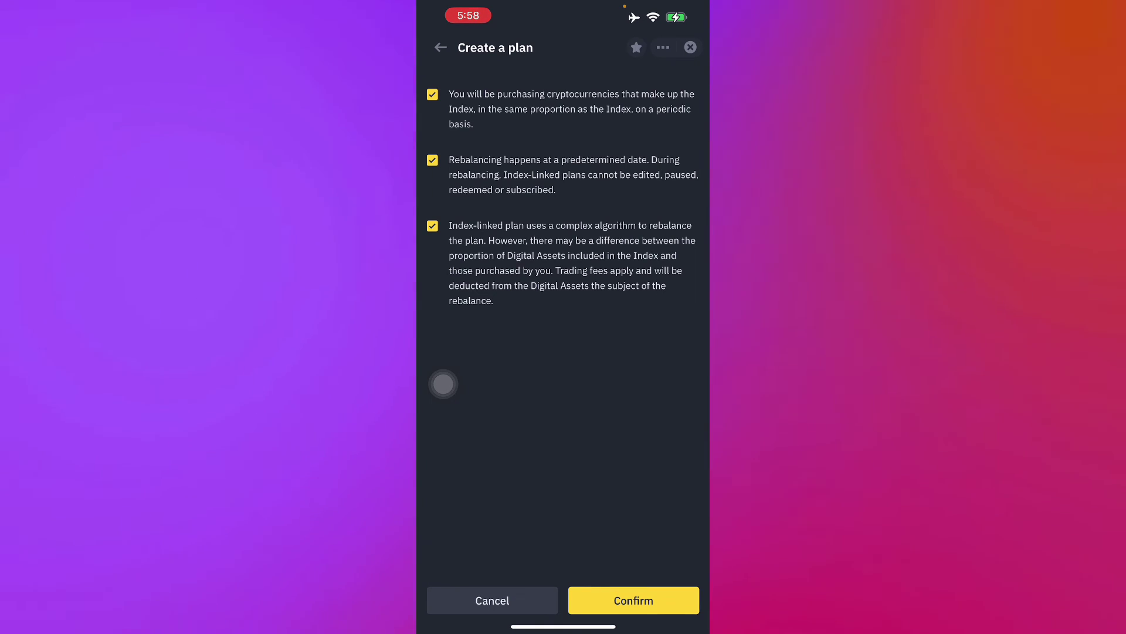
left_click(634, 600)
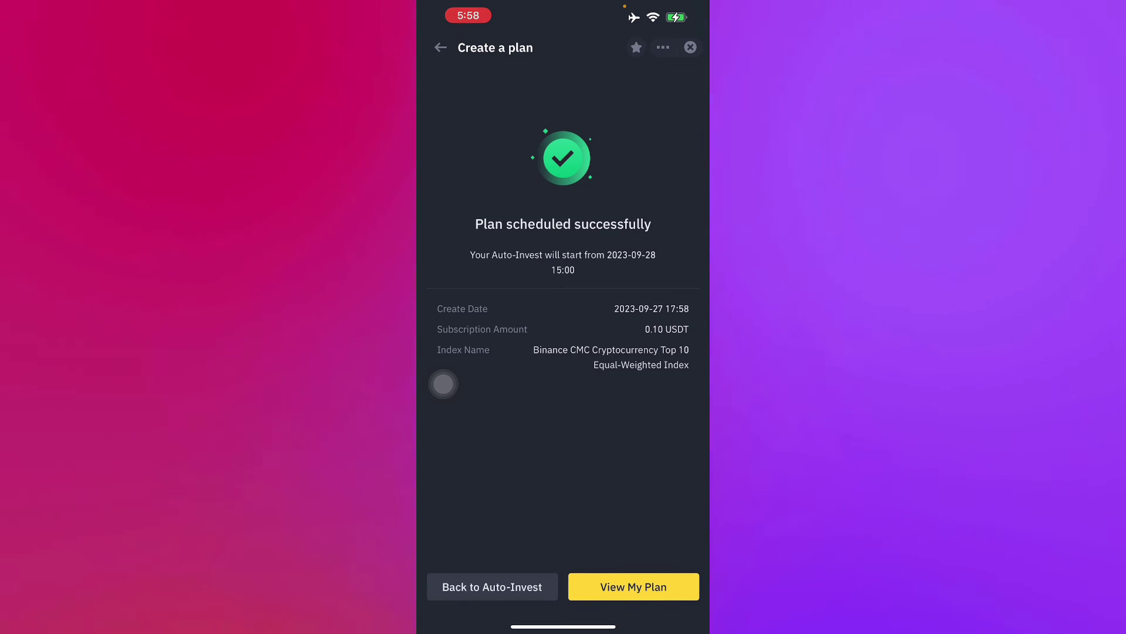
left_click(492, 586)
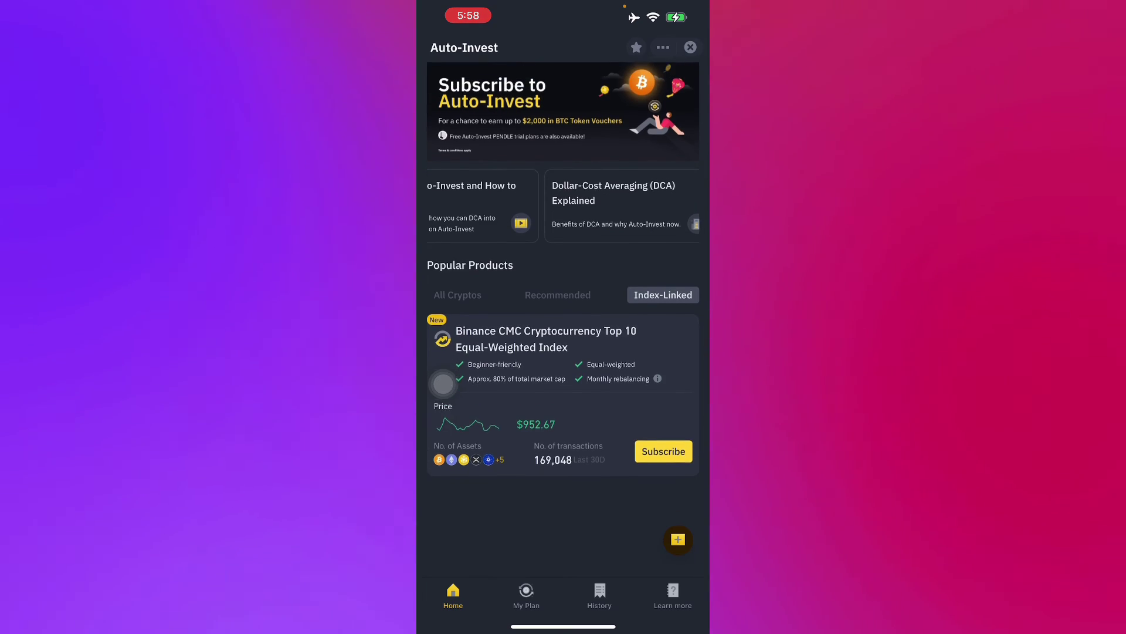
Step: Glance at My Plan, return home, and briefly open BTC's historical ROI chart
left_click(527, 594)
left_click(454, 594)
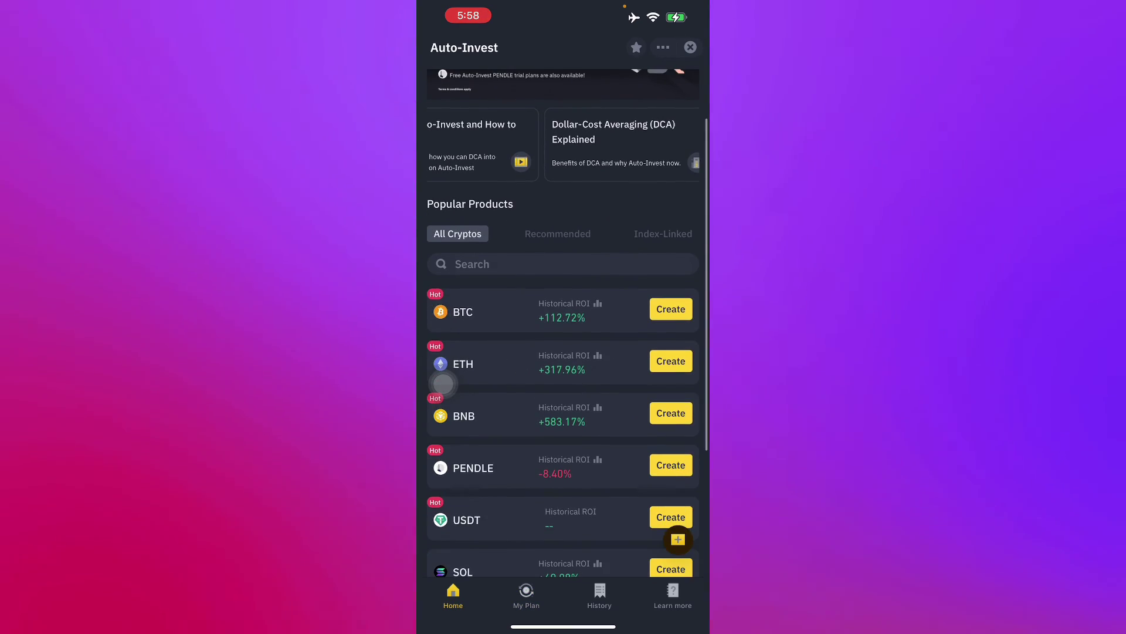
left_click_drag(443, 384, 443, 431)
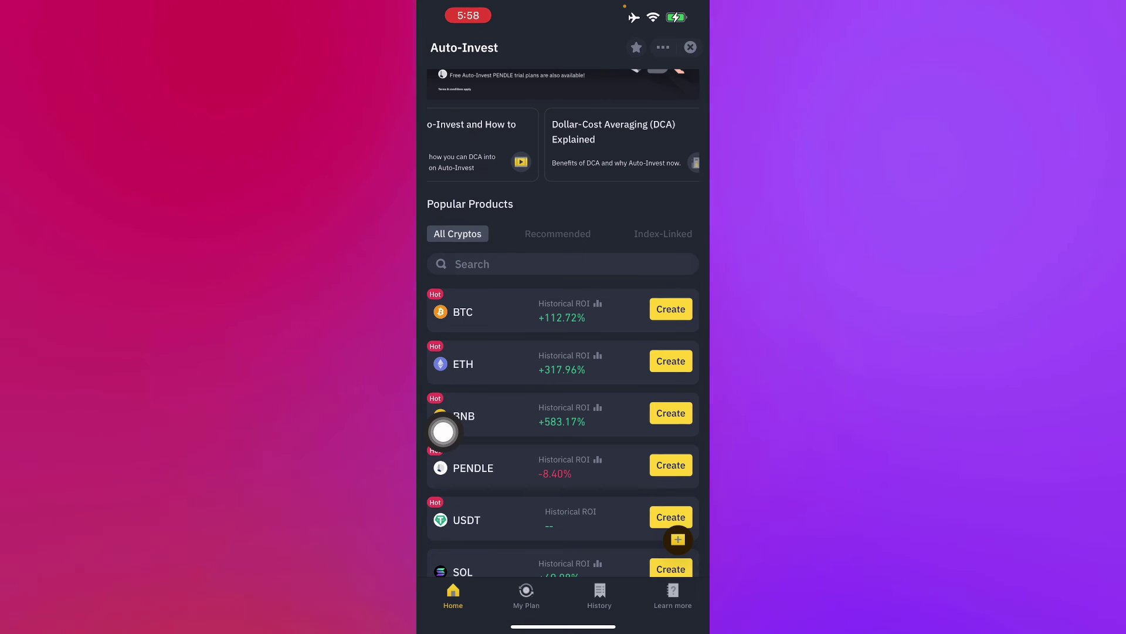
left_click(598, 303)
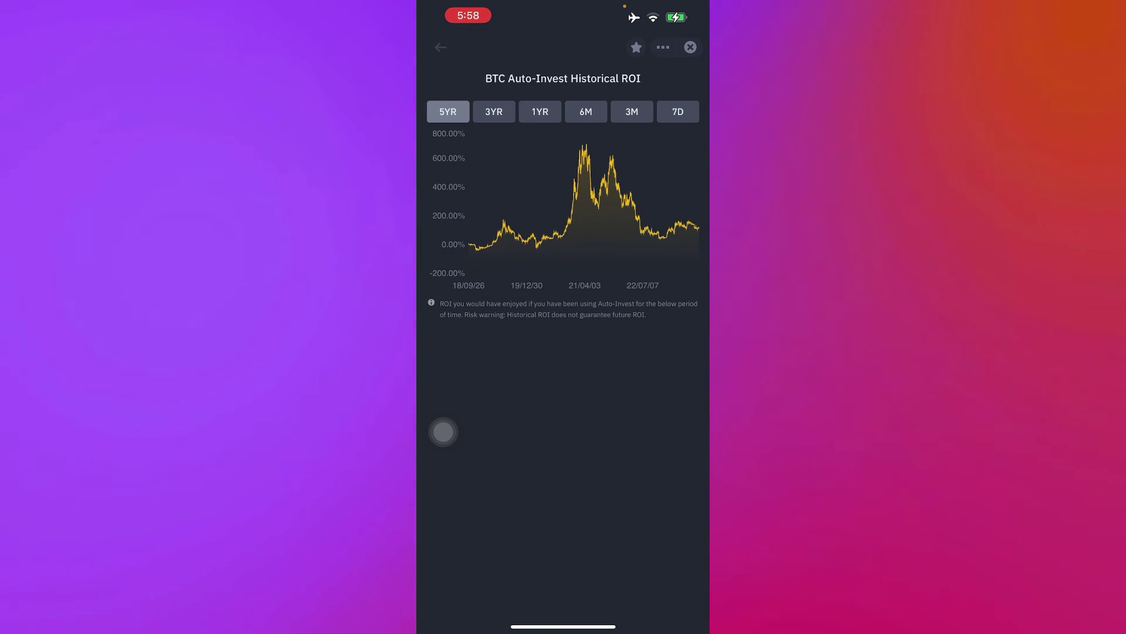
left_click_drag(423, 352, 668, 353)
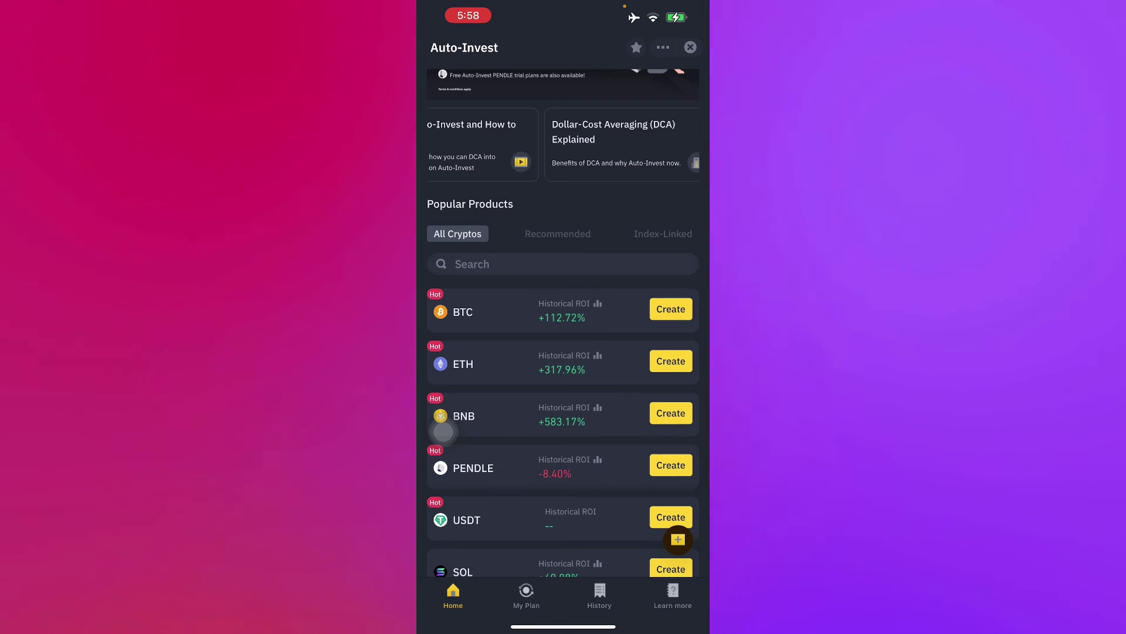
Step: Compare BTC's 7-day and 3-month historical ROI, then go back to the product list
left_click(598, 302)
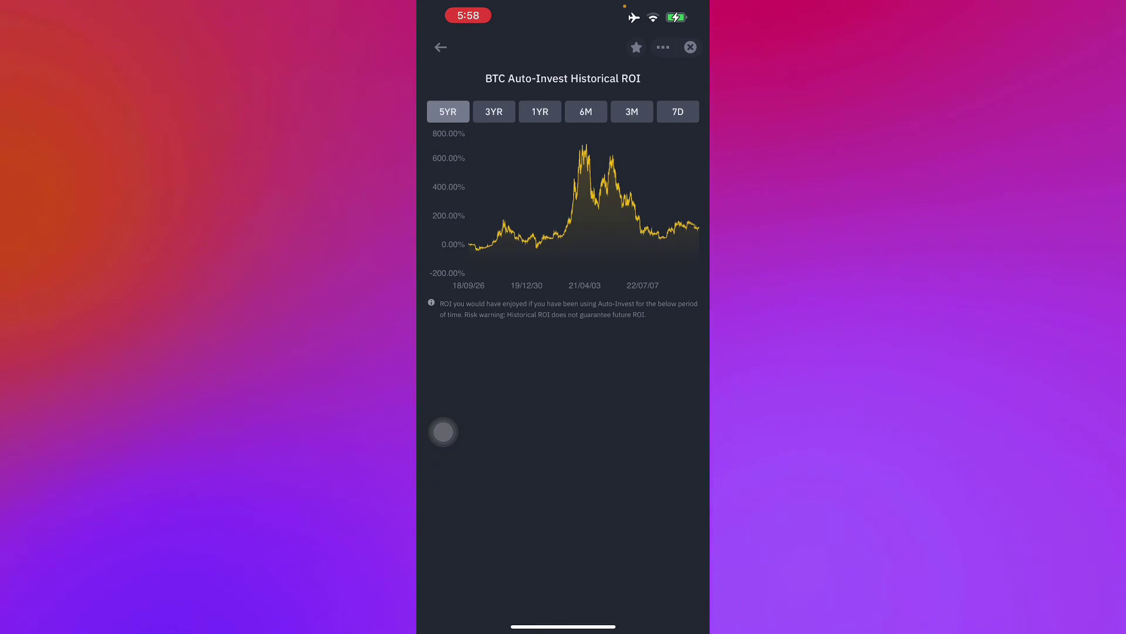
left_click(678, 112)
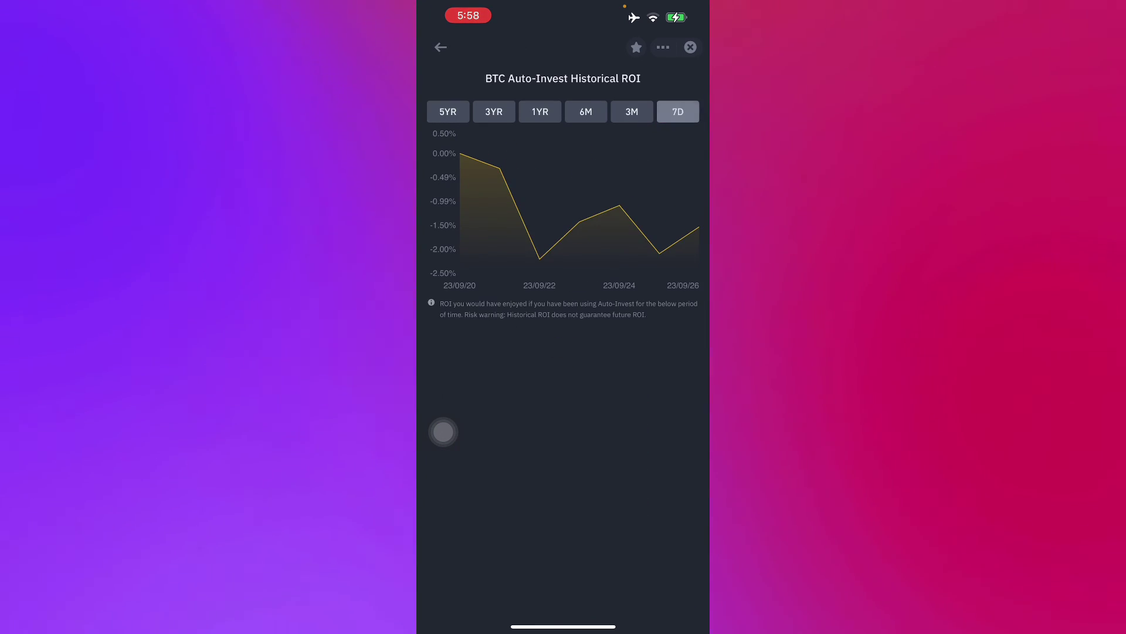
left_click(633, 112)
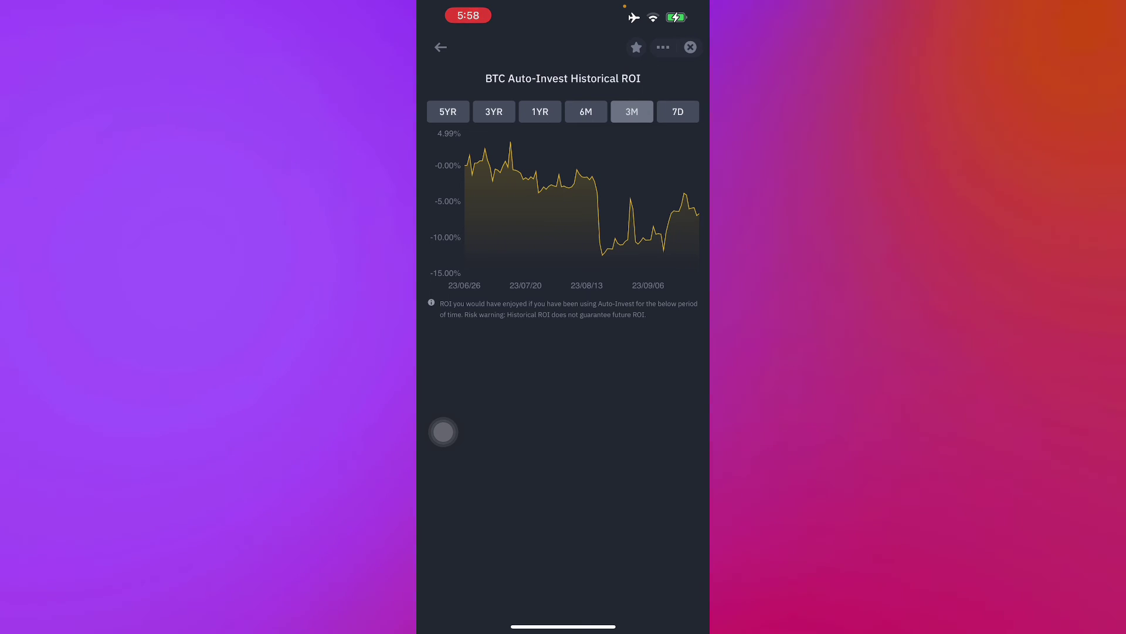
left_click(678, 112)
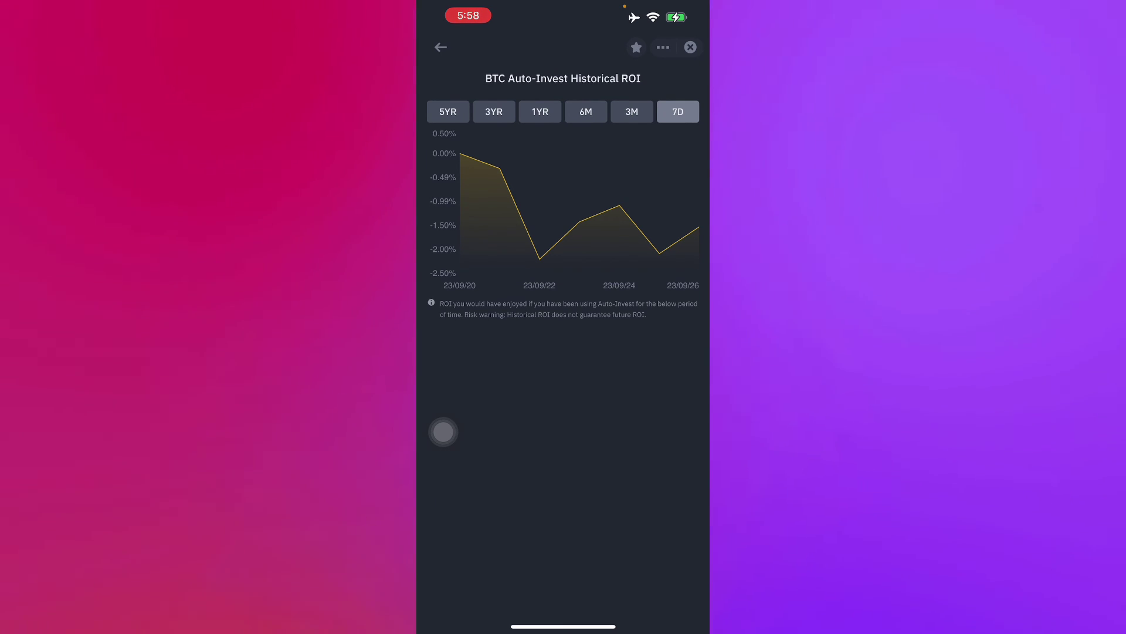
left_click(440, 47)
scroll(563, 352, "down", 3)
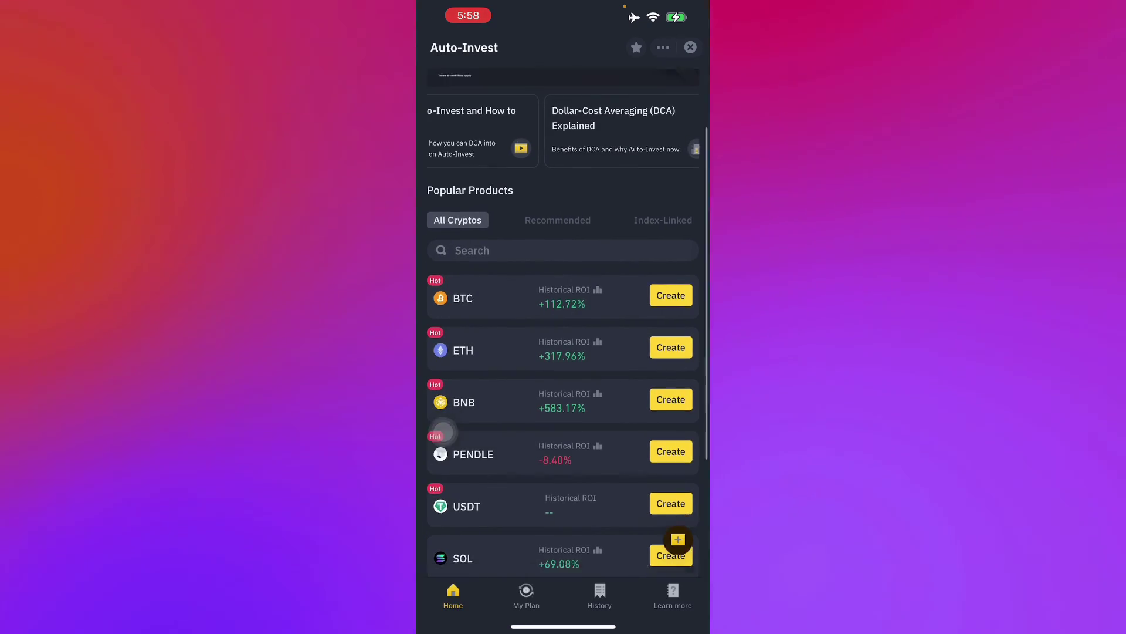
scroll(443, 429, "up", 2)
scroll(443, 431, "up", 3)
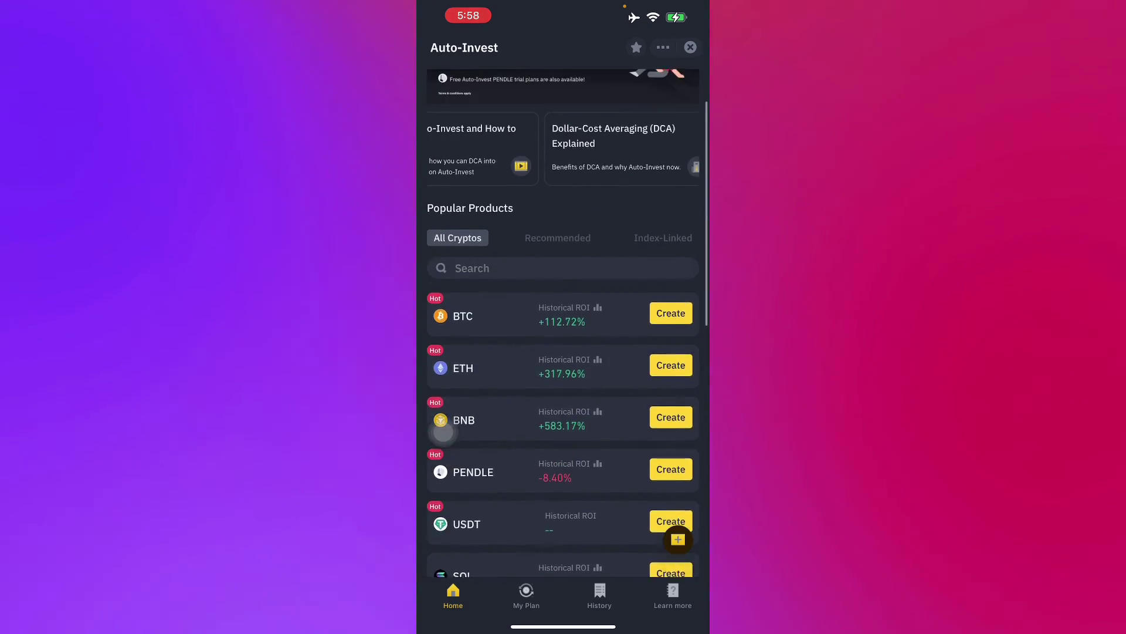
scroll(440, 429, "down", 3)
scroll(443, 433, "down", 1)
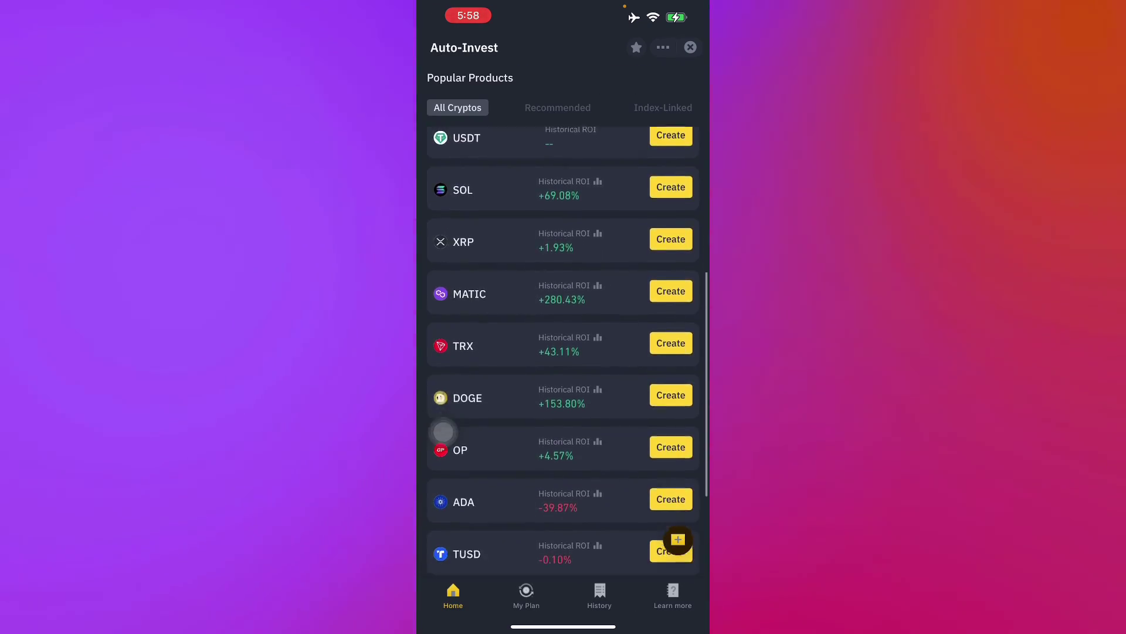
scroll(443, 432, "down", 2)
scroll(443, 432, "down", 2)
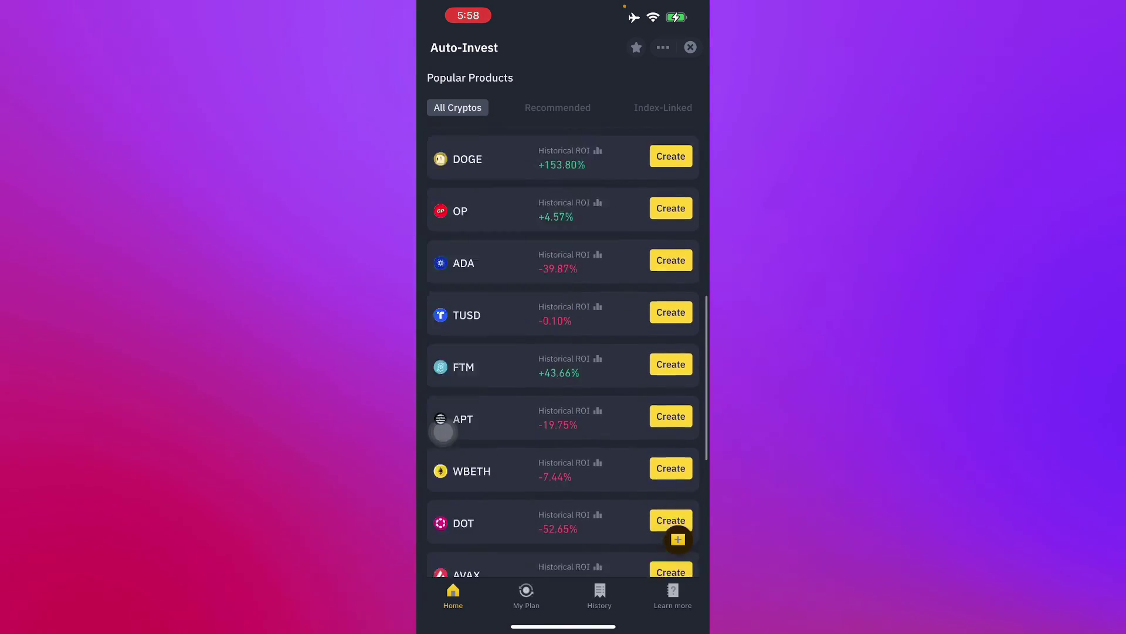
scroll(443, 431, "down", 5)
scroll(443, 431, "up", 4)
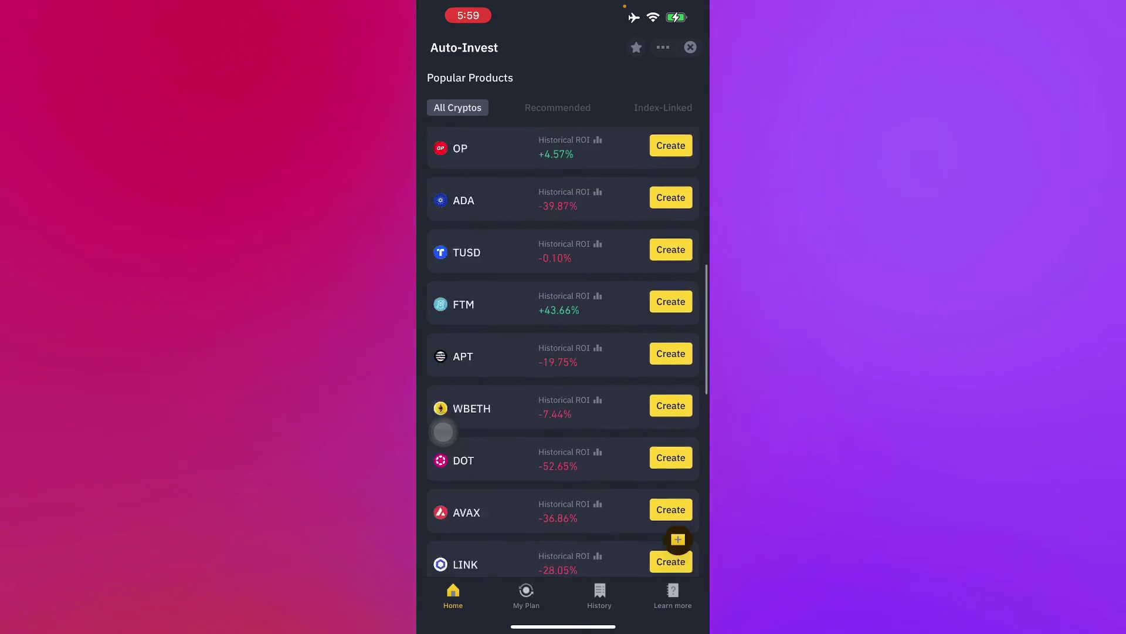
scroll(441, 428, "up", 1)
scroll(441, 428, "up", 1)
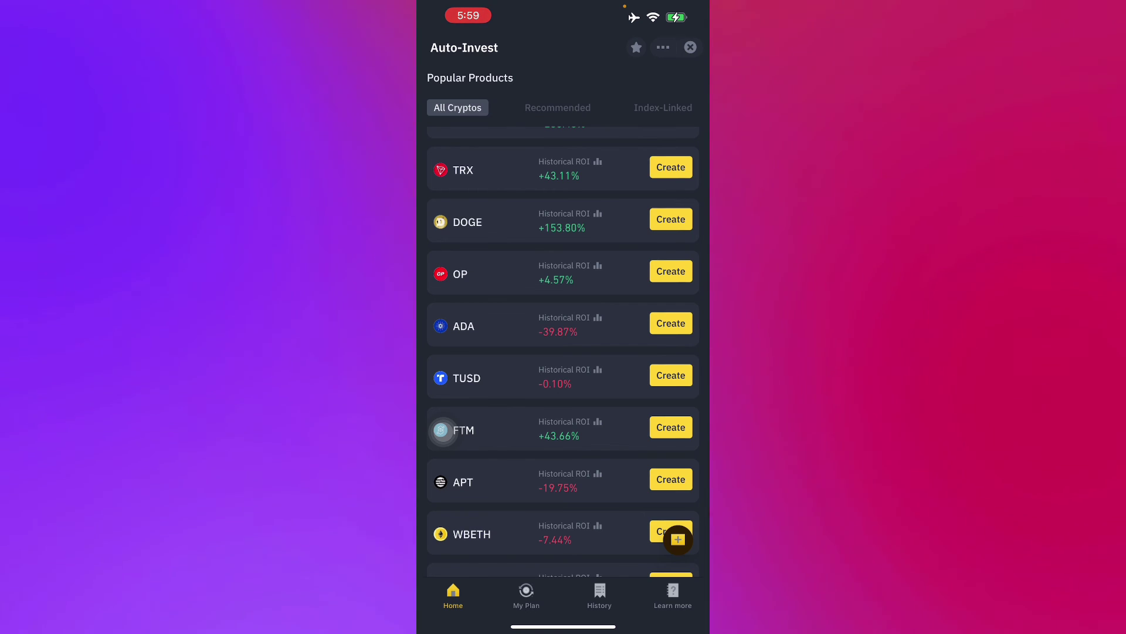
scroll(441, 430, "up", 5)
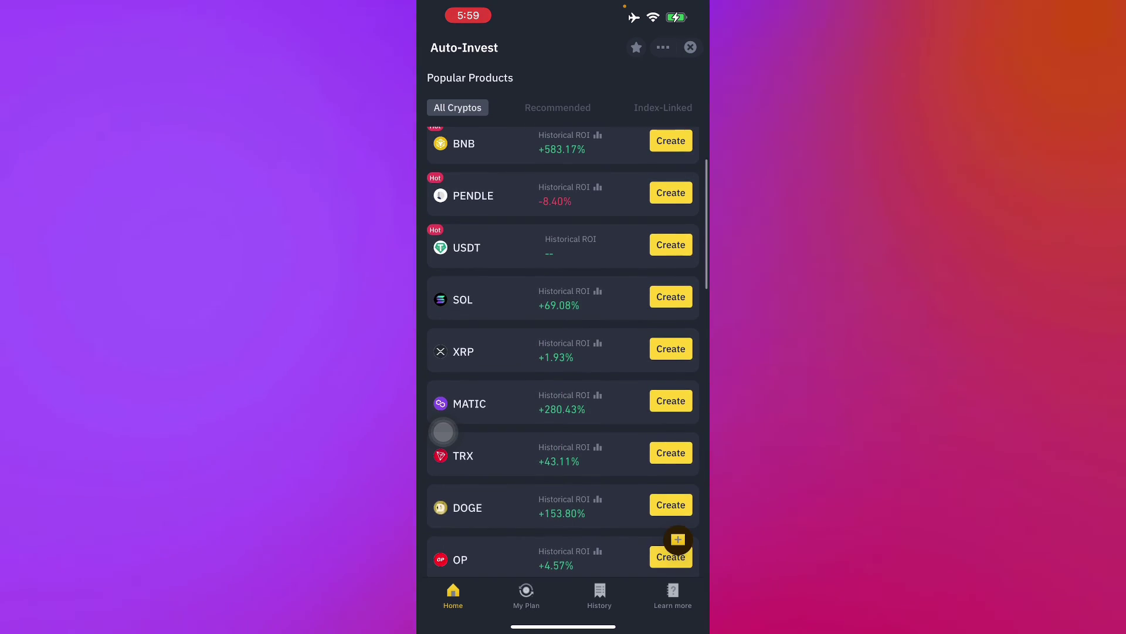
scroll(442, 430, "up", 3)
scroll(443, 430, "up", 3)
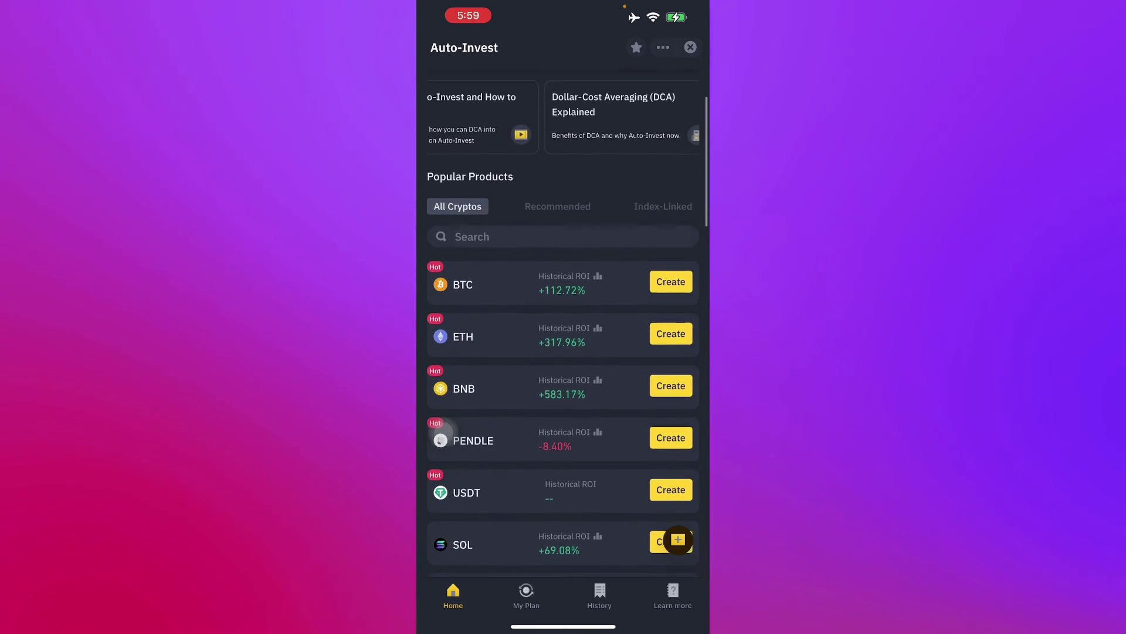
scroll(442, 431, "right", 3)
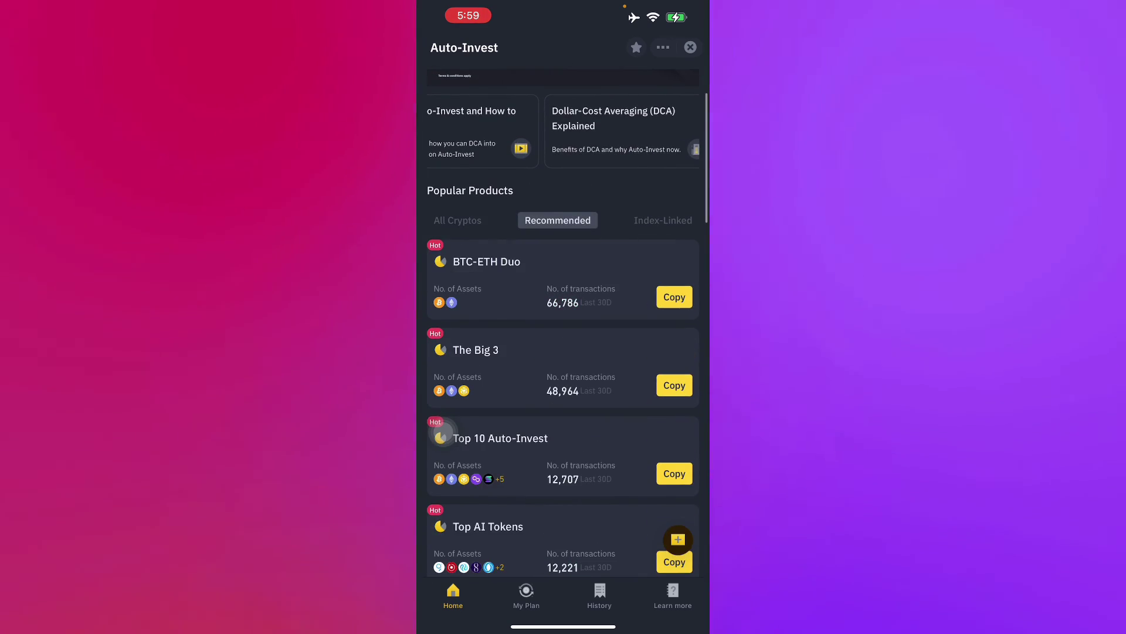
scroll(443, 432, "right", 3)
scroll(442, 433, "left", 6)
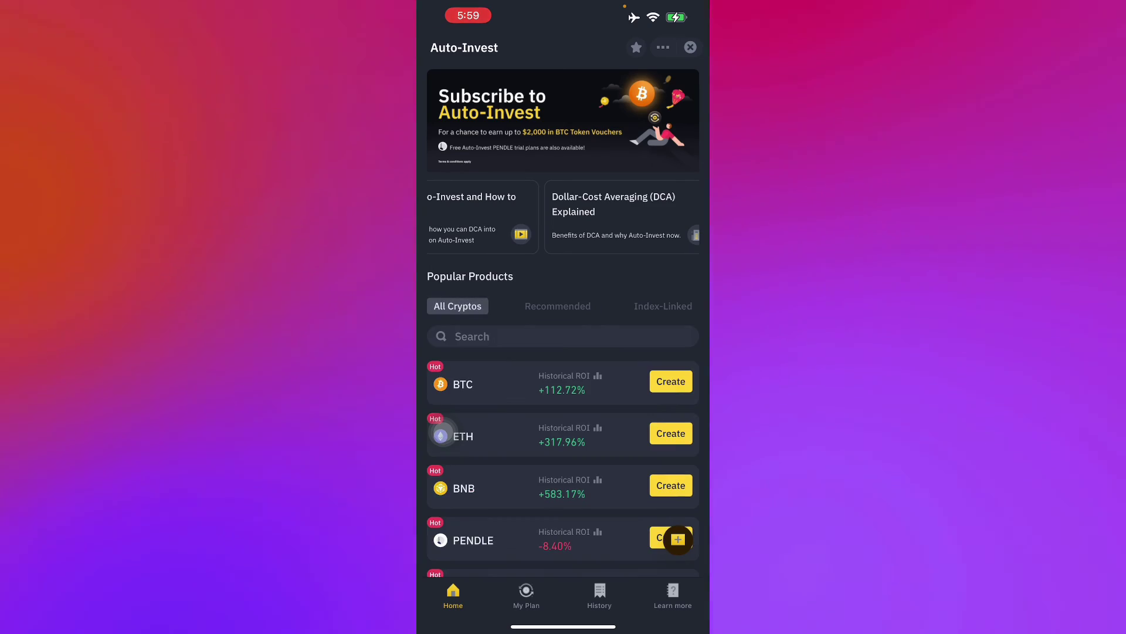
scroll(440, 434, "down", 4)
scroll(442, 436, "down", 5)
scroll(443, 440, "up", 5)
scroll(440, 432, "up", 4)
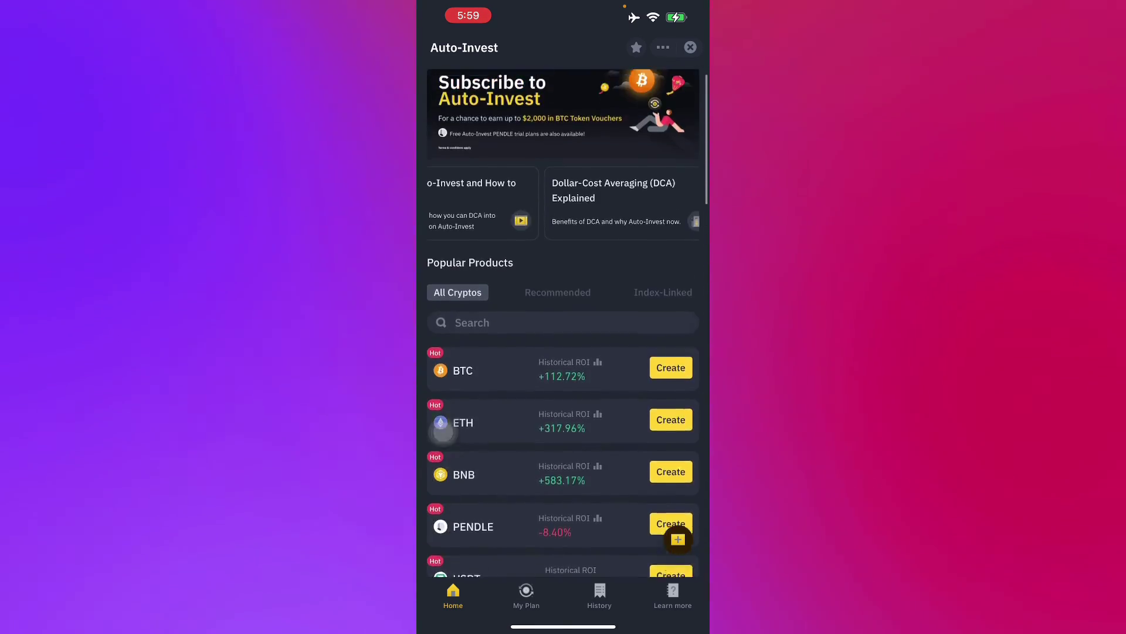
scroll(440, 431, "down", 5)
scroll(441, 432, "down", 5)
scroll(443, 429, "down", 5)
scroll(442, 429, "down", 1)
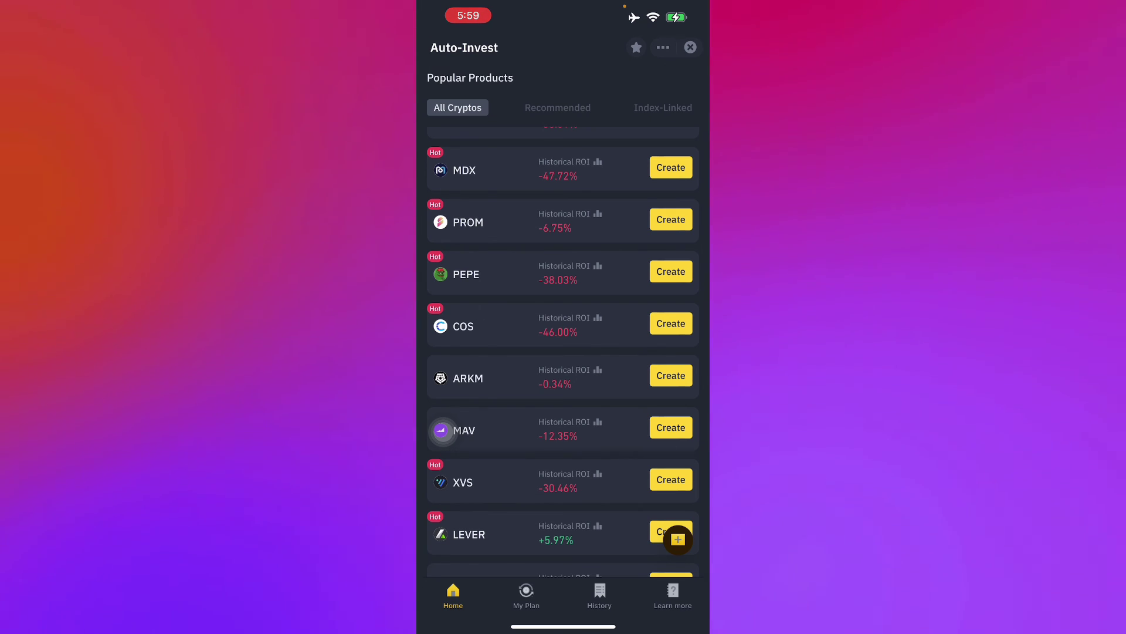
scroll(441, 431, "up", 10)
scroll(443, 432, "up", 10)
scroll(442, 440, "up", 10)
scroll(440, 418, "up", 5)
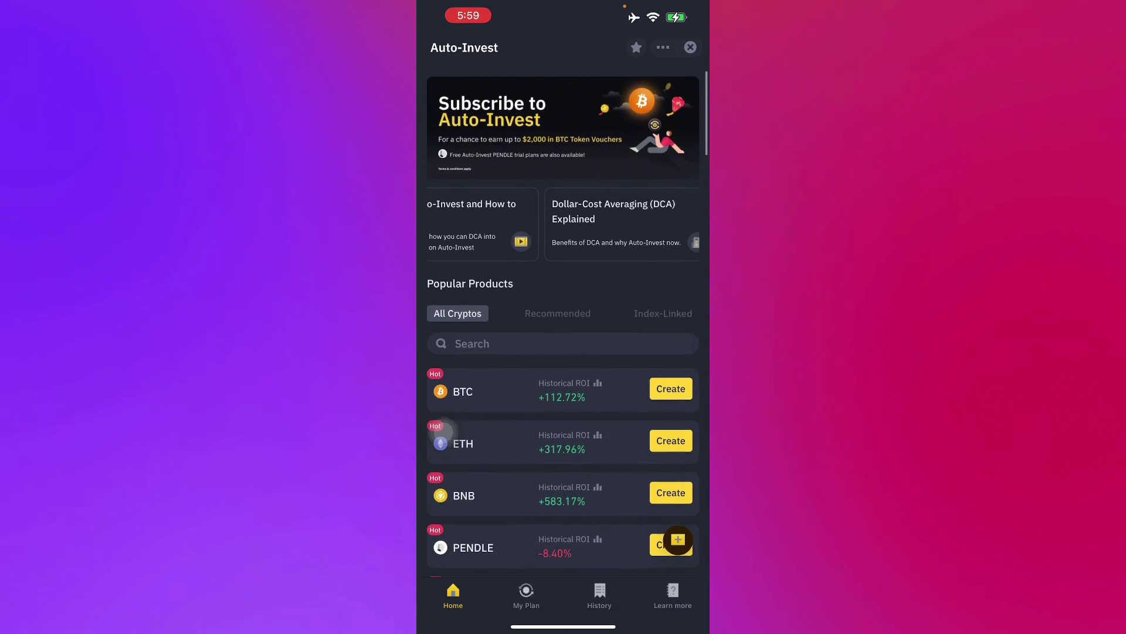